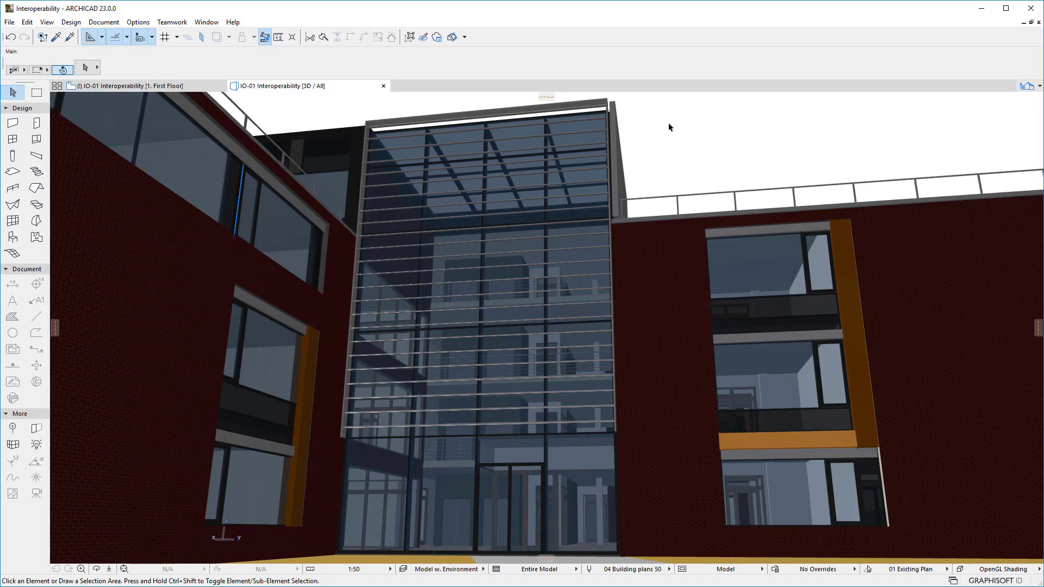
Open the IFC Translators settings via File > Interoperability > IFC, showing General Export on IFC2x3
{"action": "left_click", "coordinate": [10, 22]}
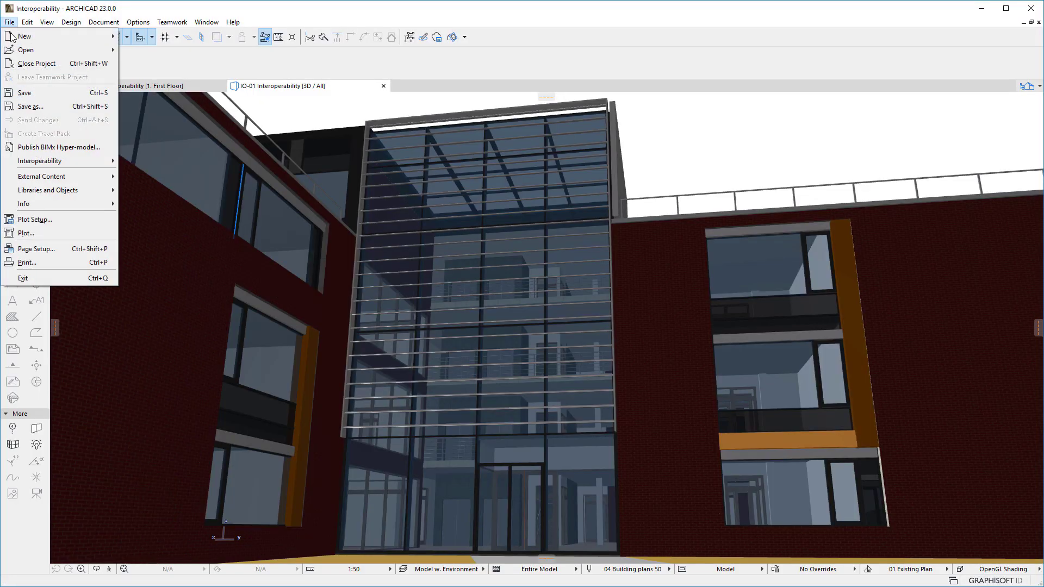
{"action": "mouse_move", "coordinate": [38, 162]}
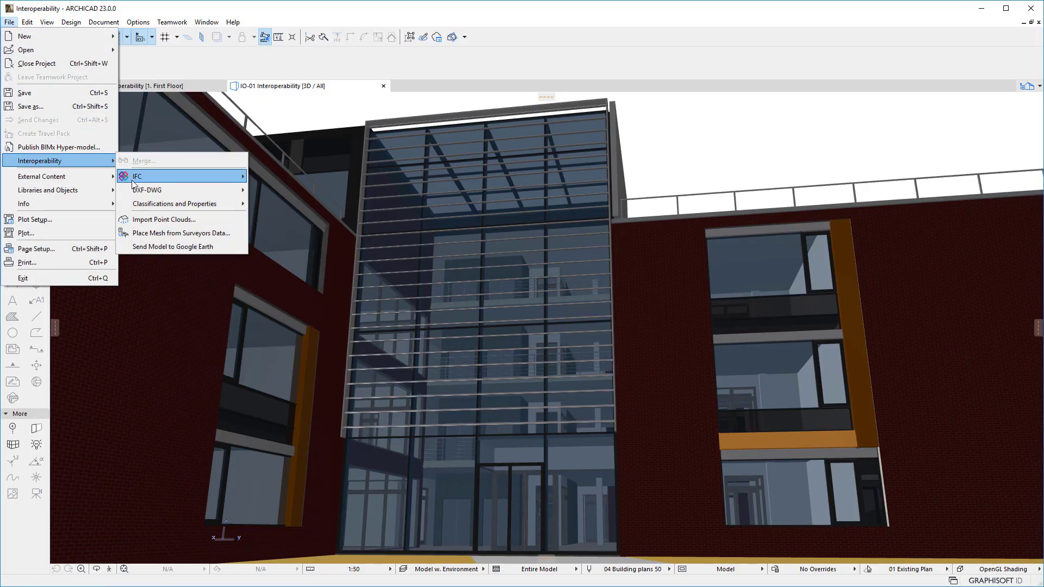
{"action": "mouse_move", "coordinate": [133, 180]}
{"action": "left_click", "coordinate": [302, 192]}
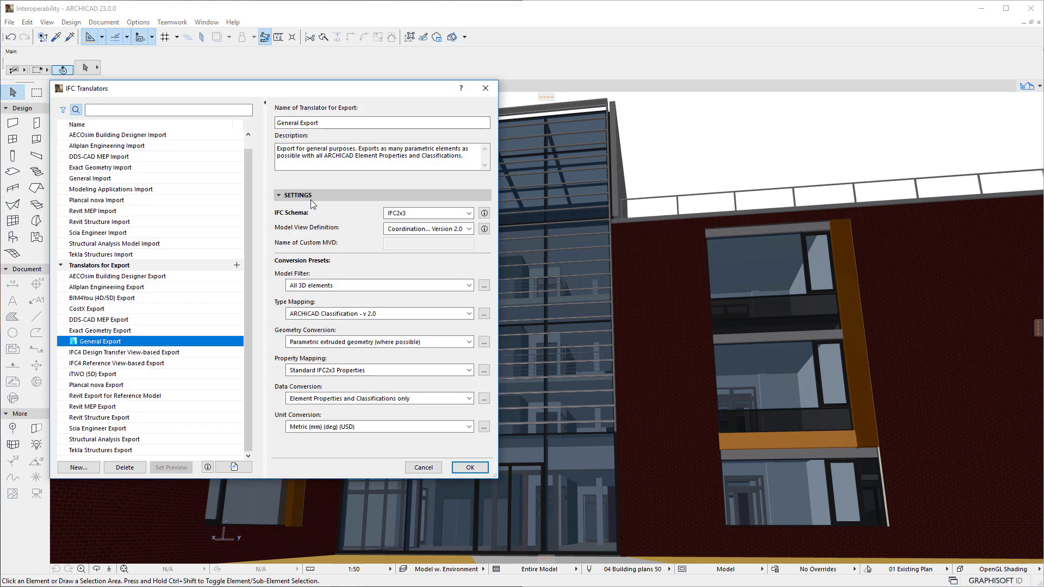
Open the v 2.0 preset's export type mapping and find Furniture with a 'furn' search
{"action": "left_click", "coordinate": [484, 313]}
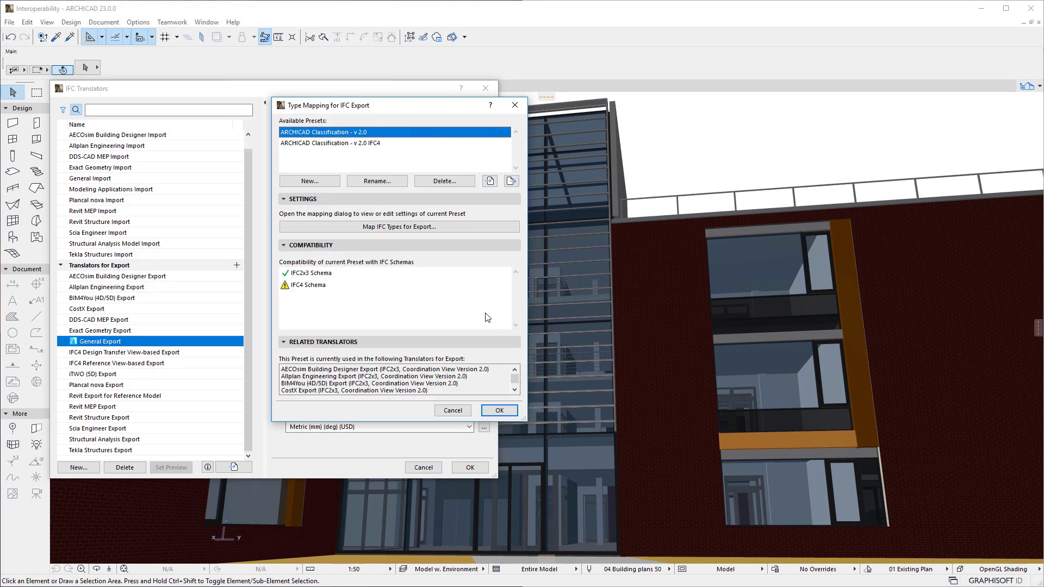
{"action": "left_click", "coordinate": [500, 227]}
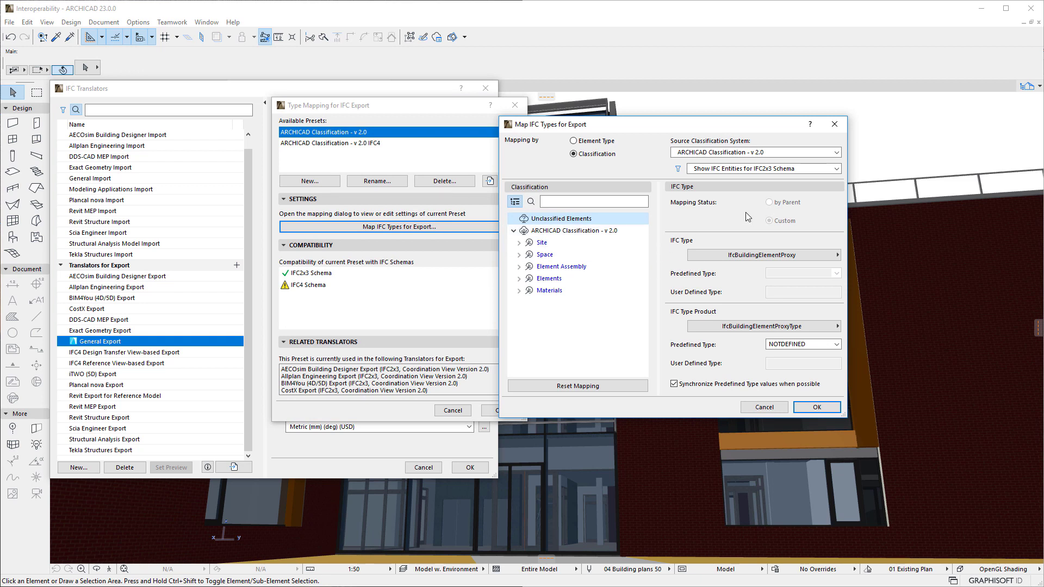
{"action": "left_click", "coordinate": [621, 201]}
{"action": "type", "text": "furn"}
{"action": "left_click", "coordinate": [529, 248]}
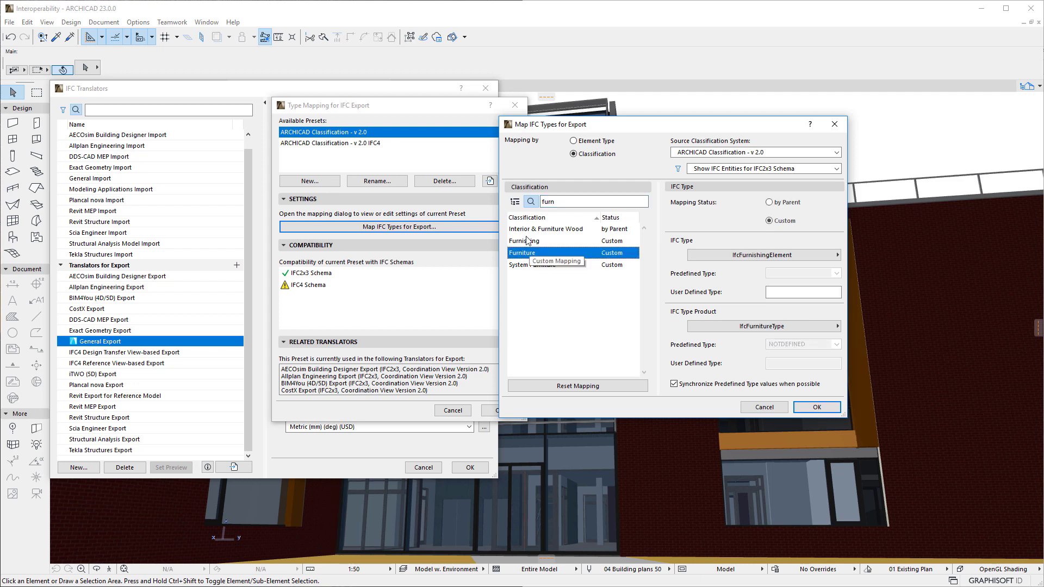
{"action": "left_click", "coordinate": [515, 202]}
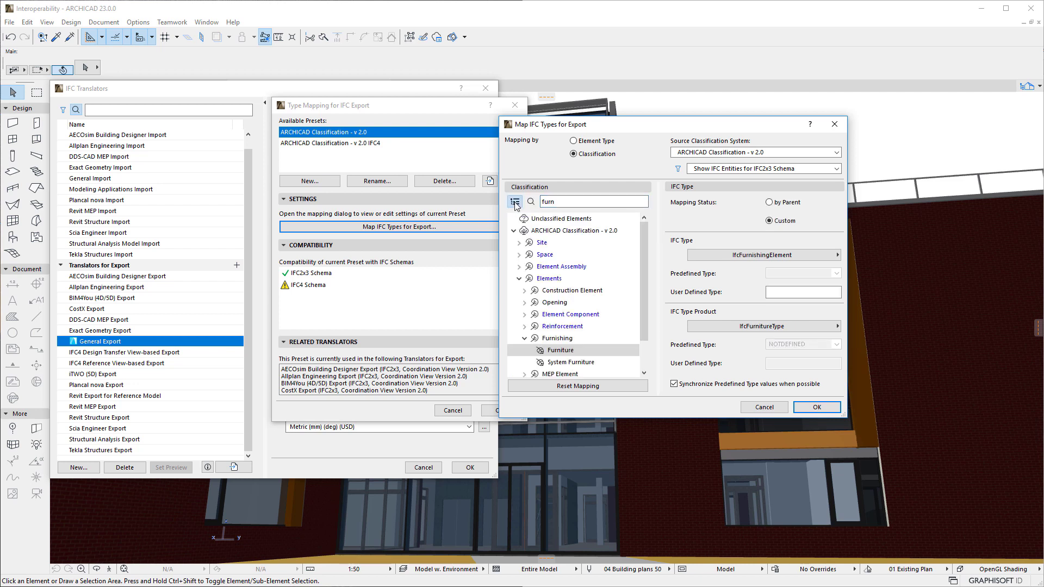
Confirm Furniture maps to IfcFurnishingElement in the entity list, then cancel back to the presets
{"action": "left_click", "coordinate": [827, 255]}
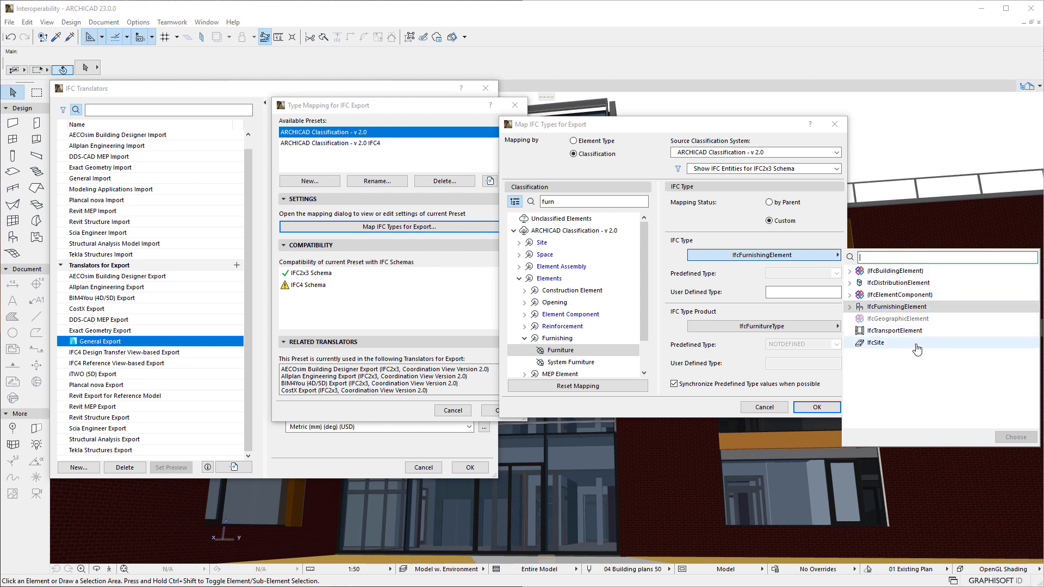
{"action": "left_click", "coordinate": [849, 307]}
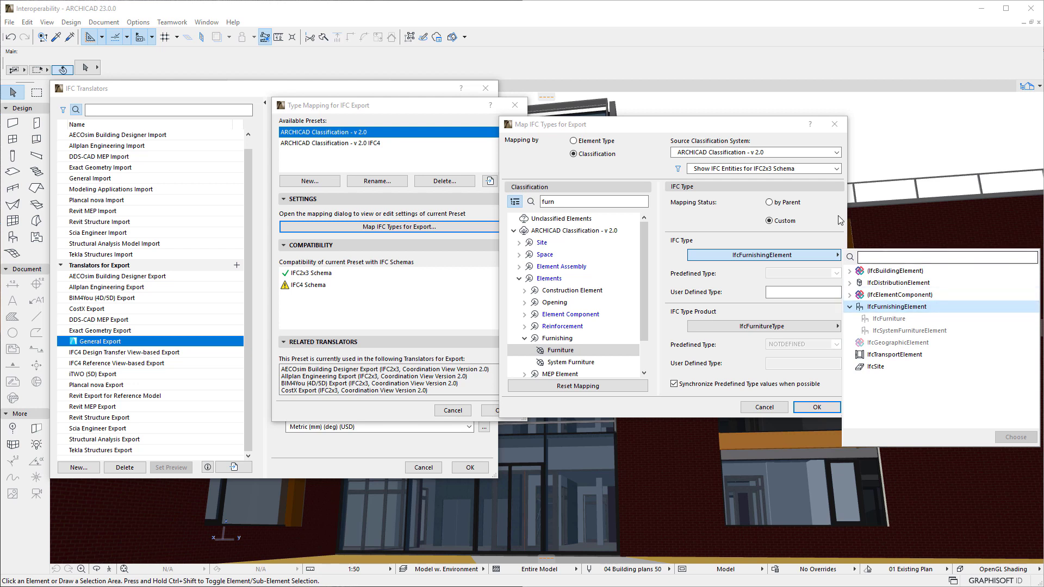
{"action": "left_click", "coordinate": [814, 222]}
{"action": "left_click", "coordinate": [766, 408]}
{"action": "left_click", "coordinate": [466, 133]}
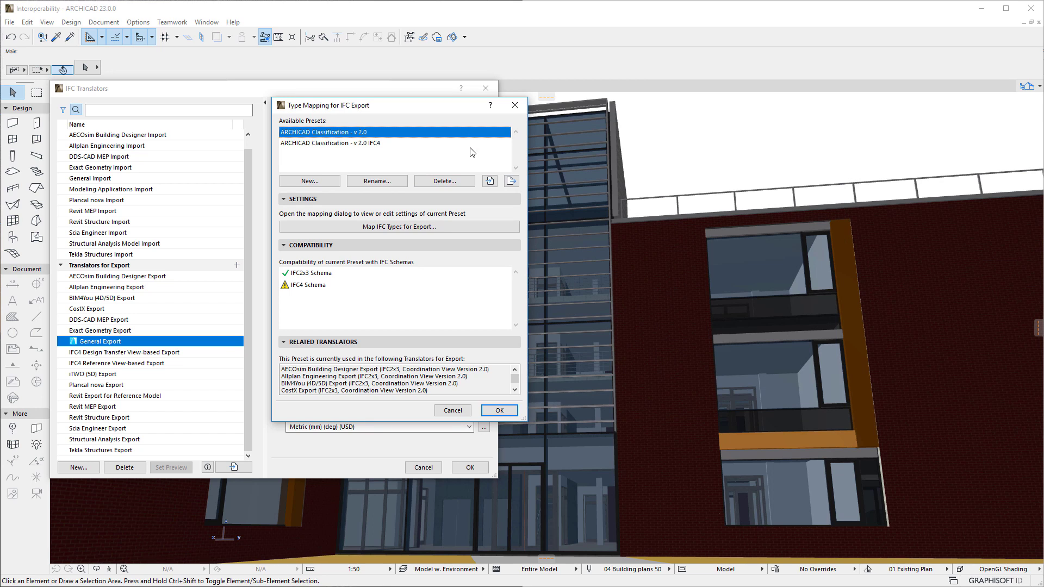
Compare the IFC4 and v 2.0 presets' compatibility, then reopen v 2.0's mapping filtered to IFC2x3
{"action": "left_click", "coordinate": [471, 146]}
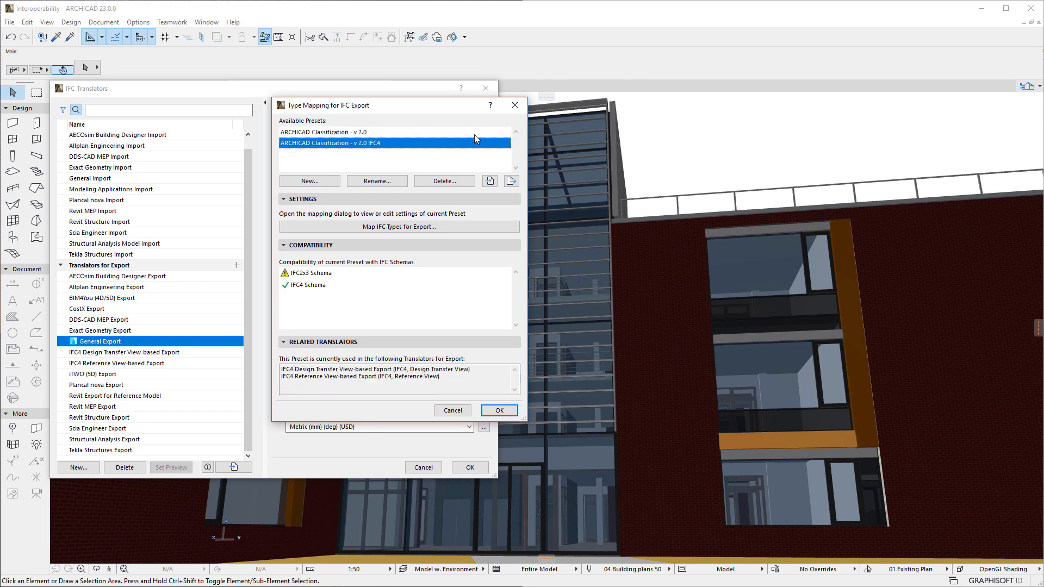
{"action": "left_click", "coordinate": [474, 135]}
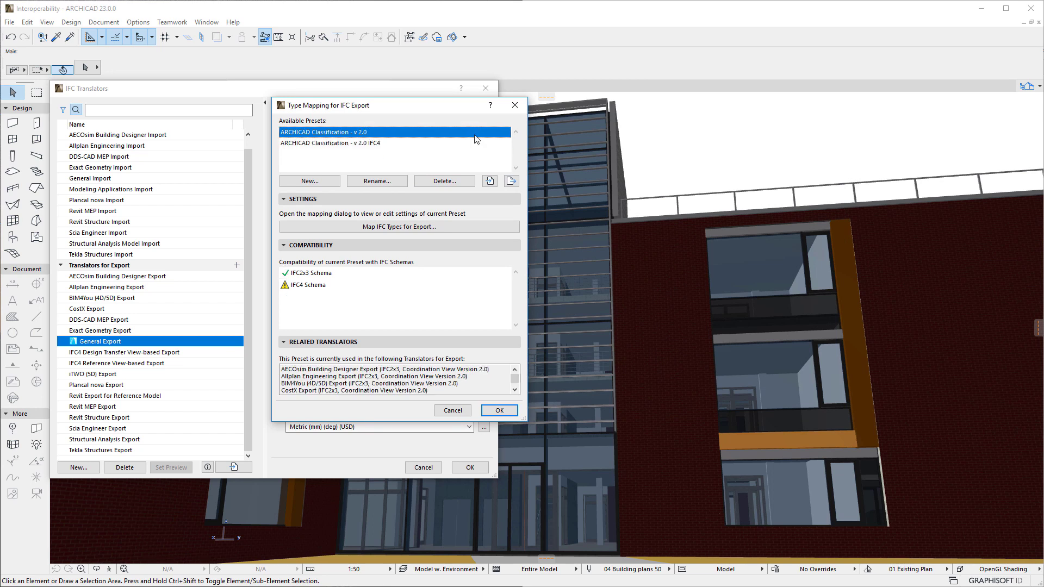
{"action": "left_click", "coordinate": [510, 231]}
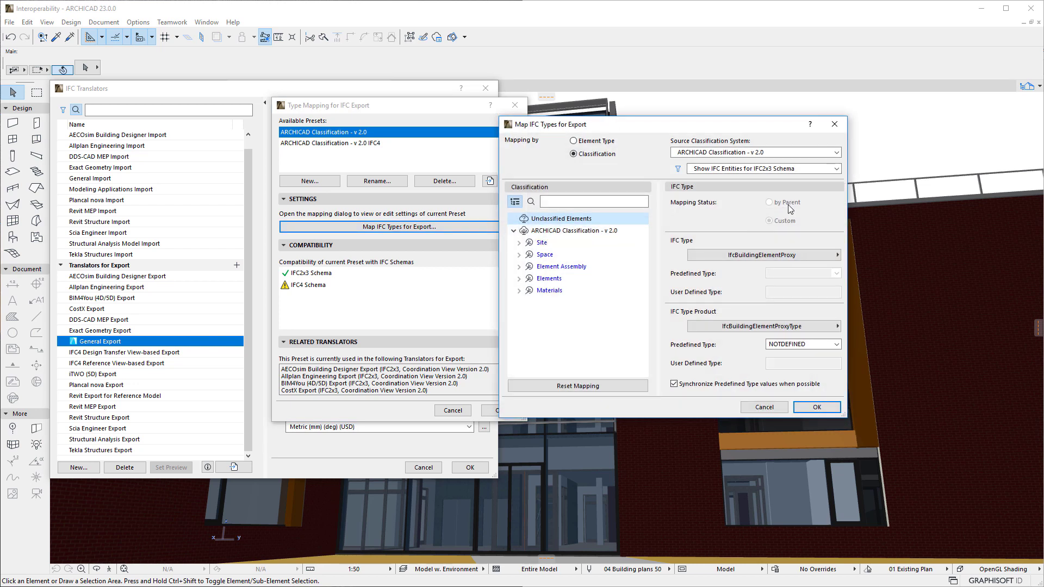
{"action": "left_click", "coordinate": [836, 169]}
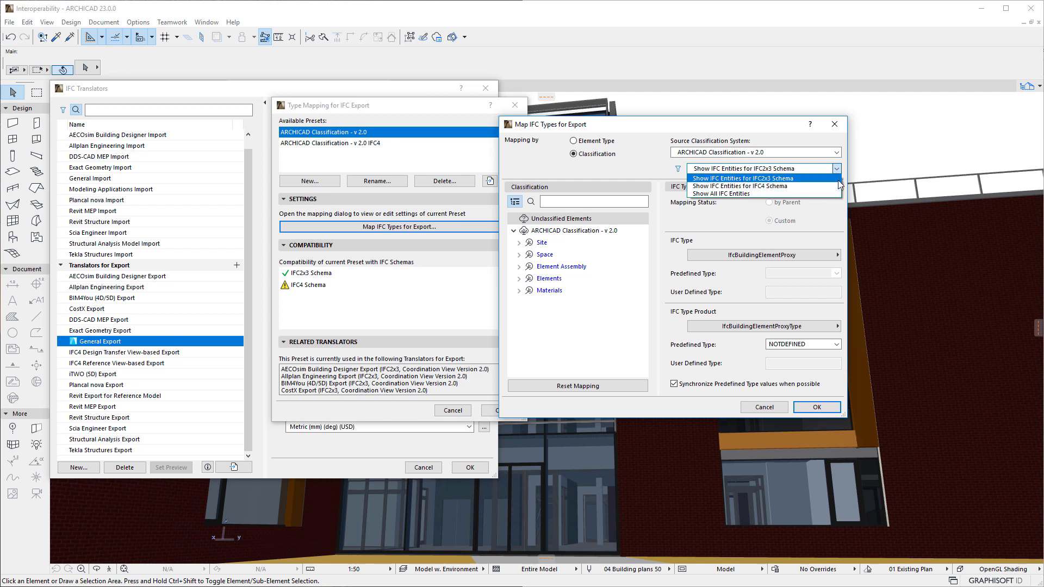
{"action": "left_click", "coordinate": [838, 182]}
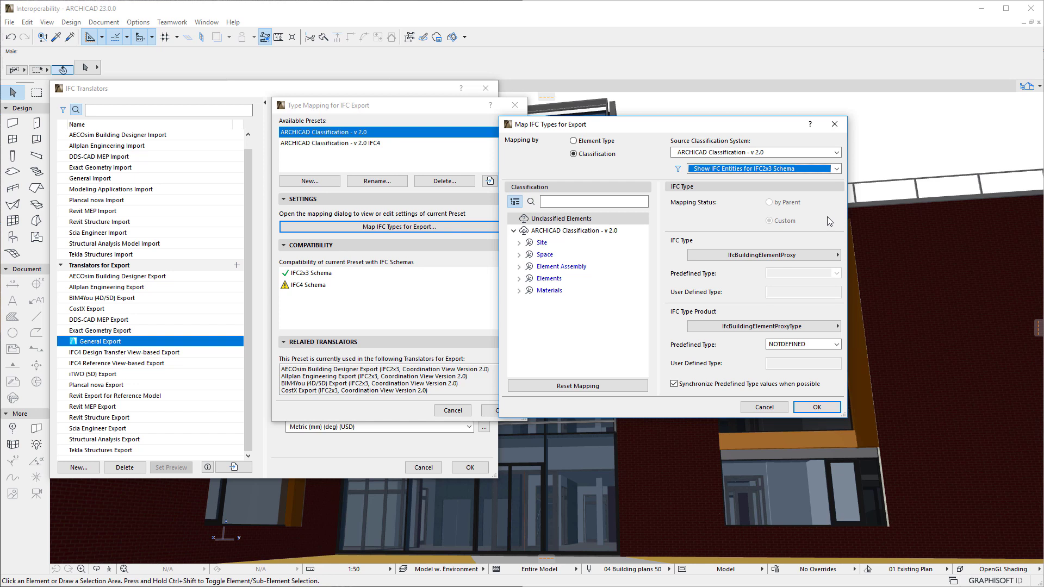
Filter classifications by 'furn' and check Furniture's IfcFurnishingElement type in the entity list
{"action": "left_click", "coordinate": [589, 201]}
{"action": "type", "text": "furn"}
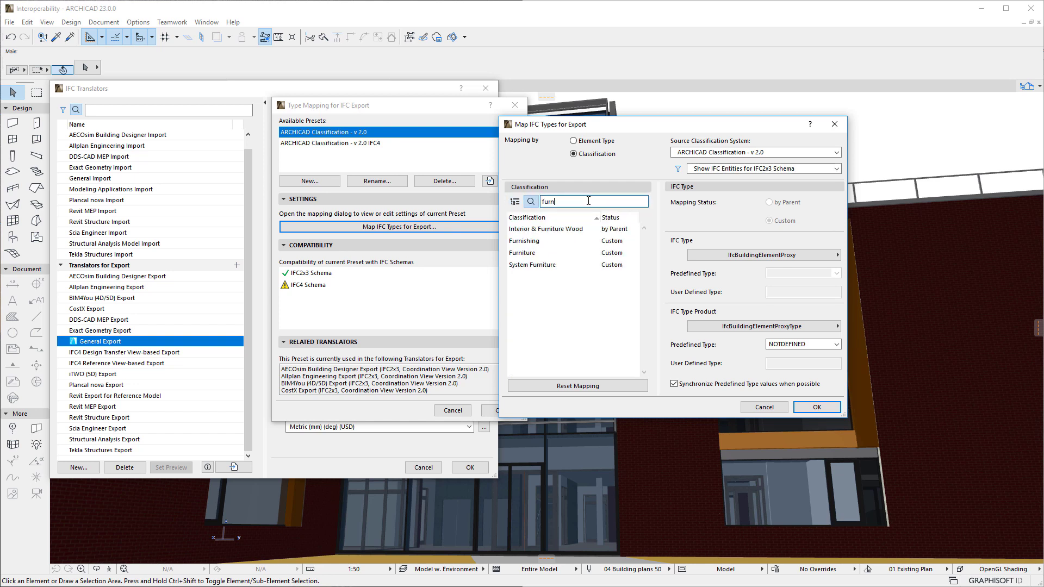
{"action": "left_click", "coordinate": [538, 253]}
{"action": "left_click", "coordinate": [514, 202]}
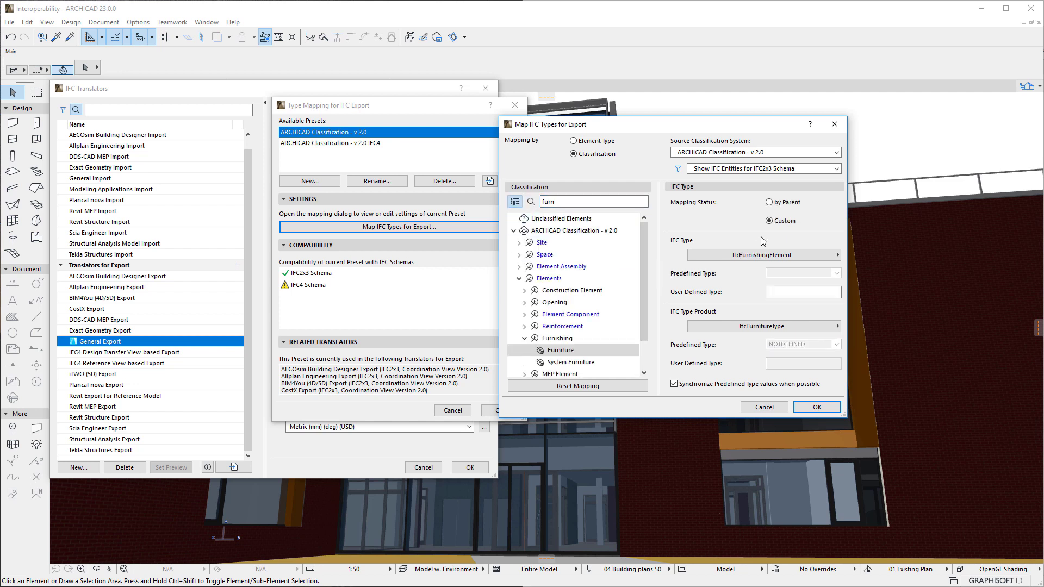
{"action": "left_click", "coordinate": [814, 258]}
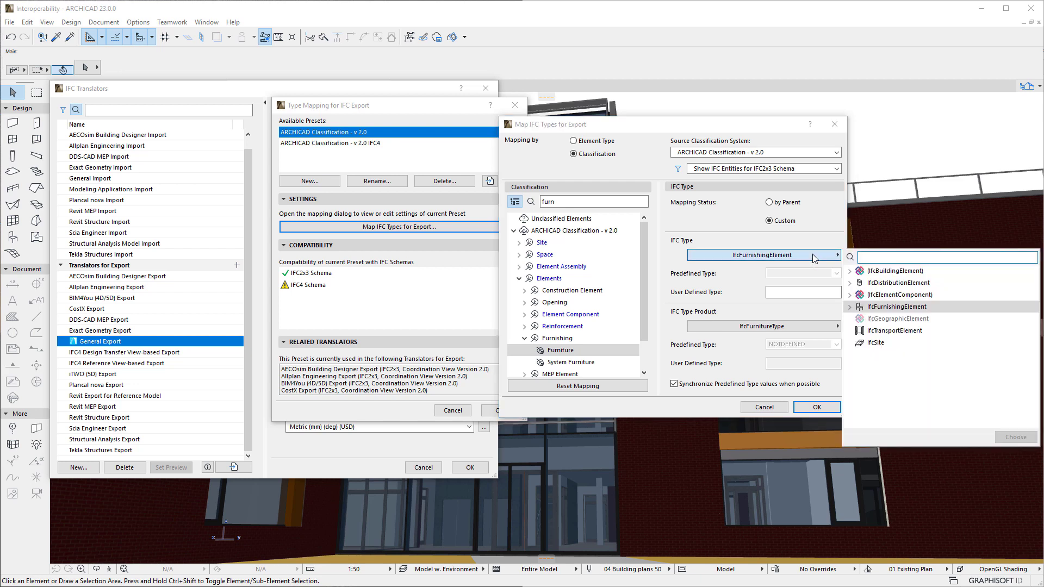
{"action": "left_click", "coordinate": [824, 234]}
Keep the IFC2x3 entity filter and review IfcFurnishingElement's subtypes again
{"action": "left_click", "coordinate": [836, 168]}
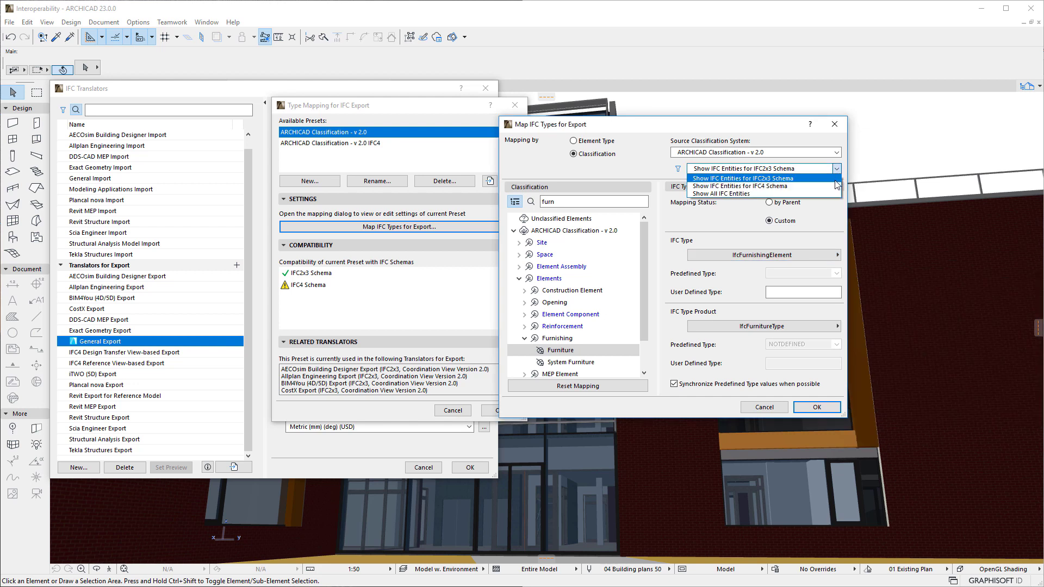
{"action": "left_click", "coordinate": [836, 180]}
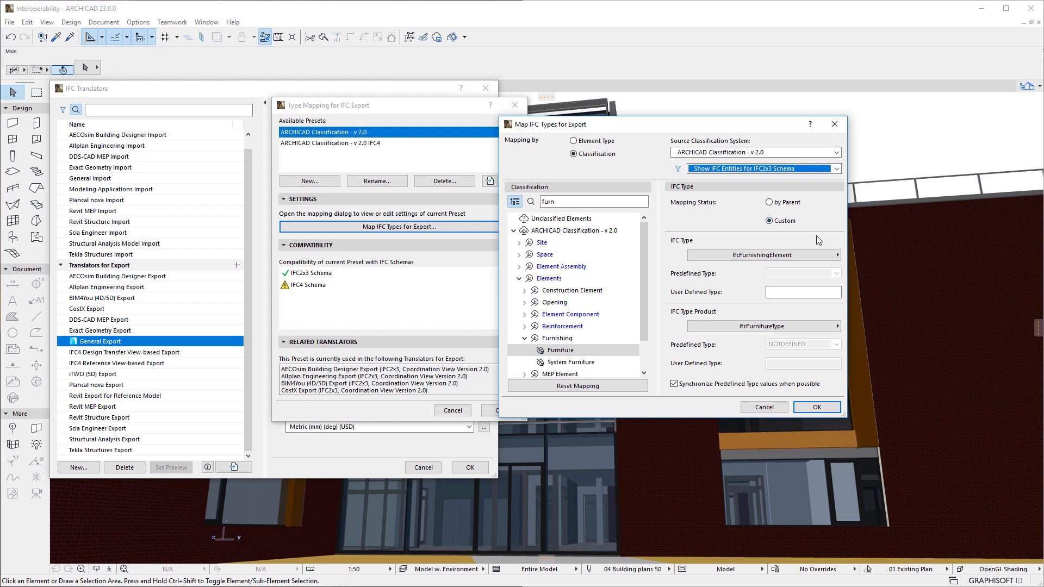
{"action": "left_click", "coordinate": [820, 257]}
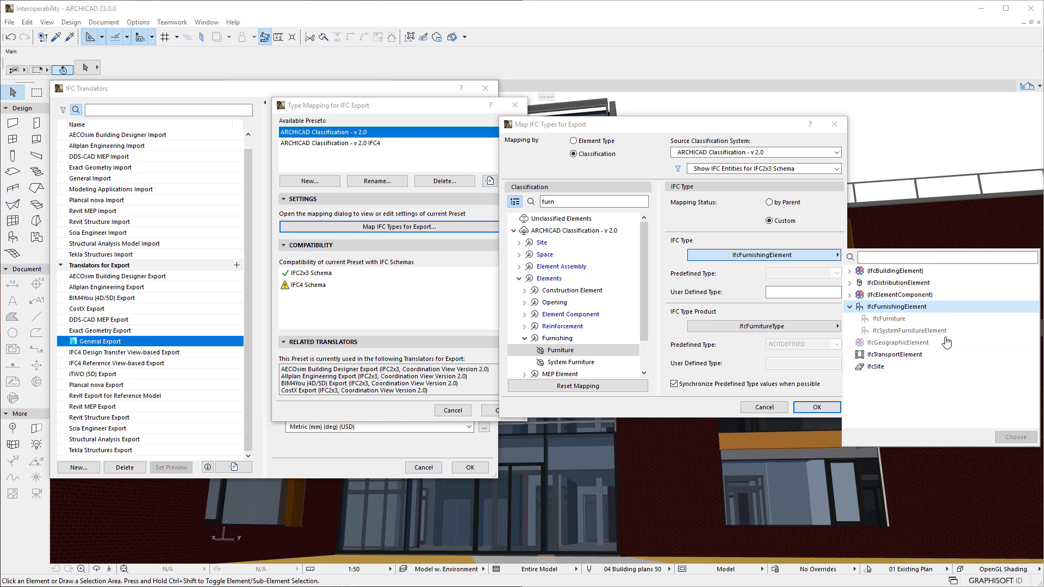
{"action": "left_click", "coordinate": [936, 308]}
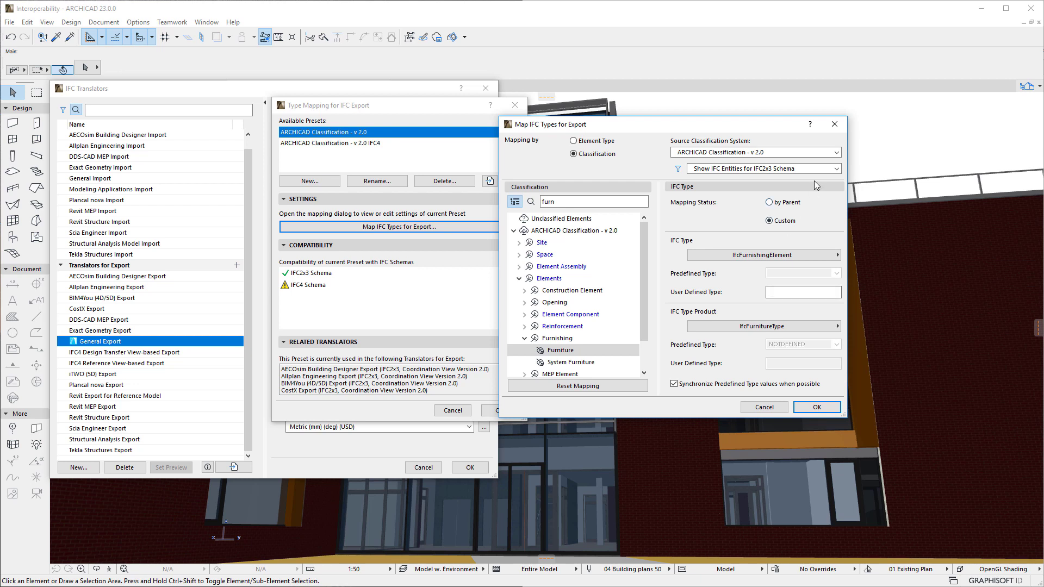
{"action": "left_click", "coordinate": [837, 169]}
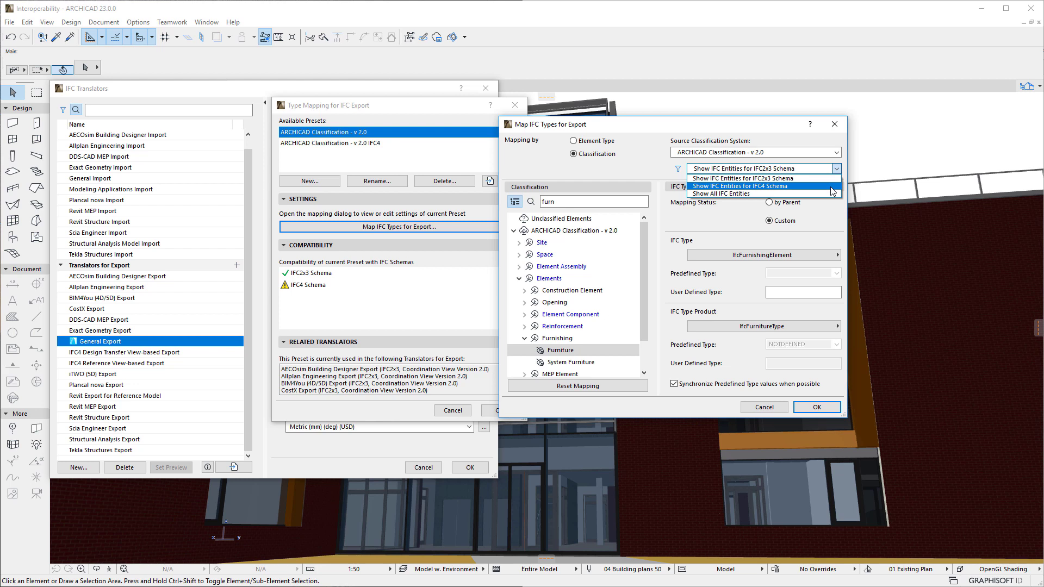
Switch the entity filter to IFC4 and map Furniture to IfcFurniture with NOTDEFINED predefined type
{"action": "left_click", "coordinate": [831, 186]}
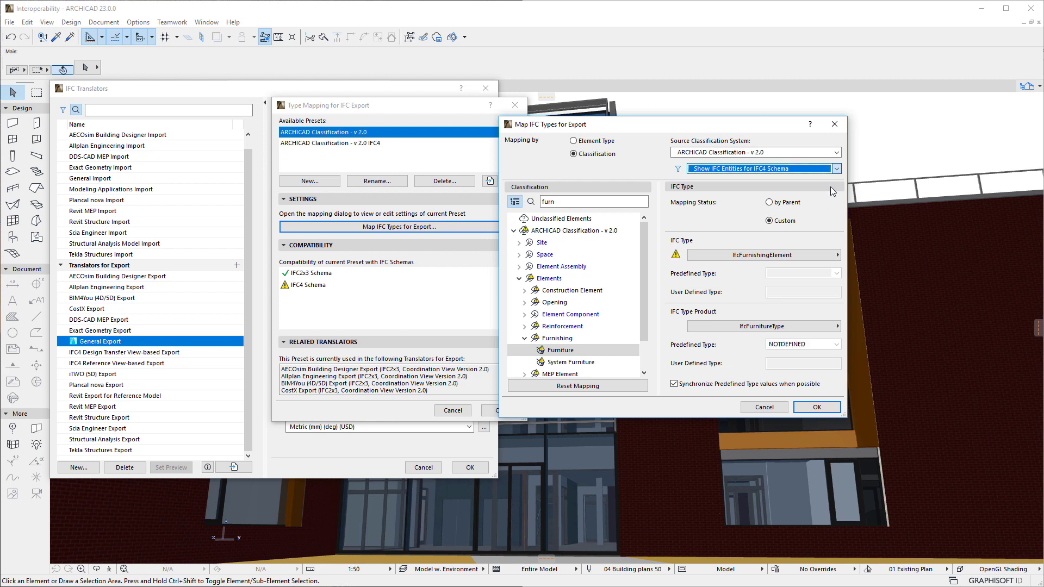
{"action": "left_click", "coordinate": [825, 256]}
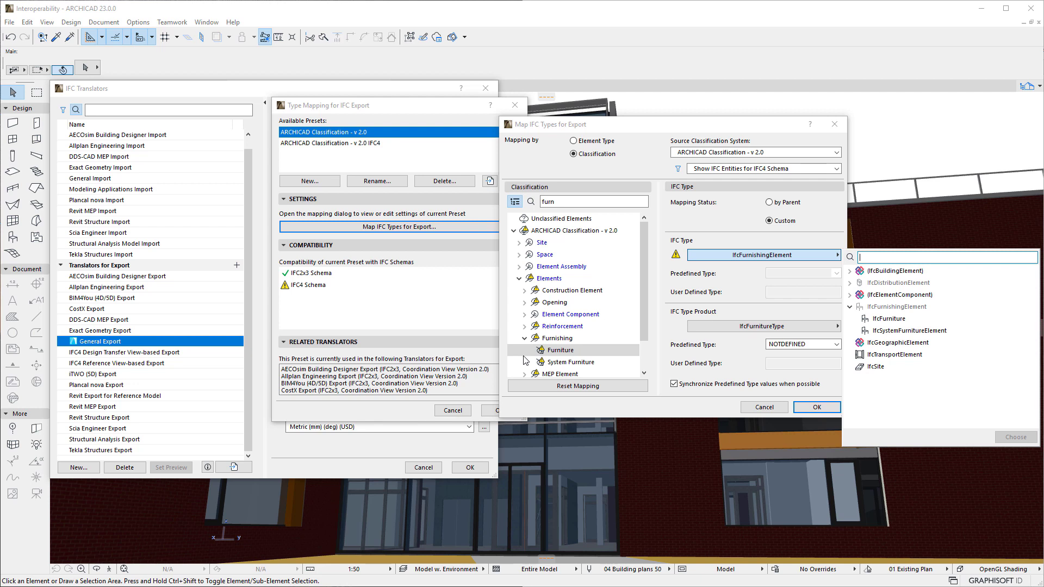
{"action": "left_click", "coordinate": [963, 320]}
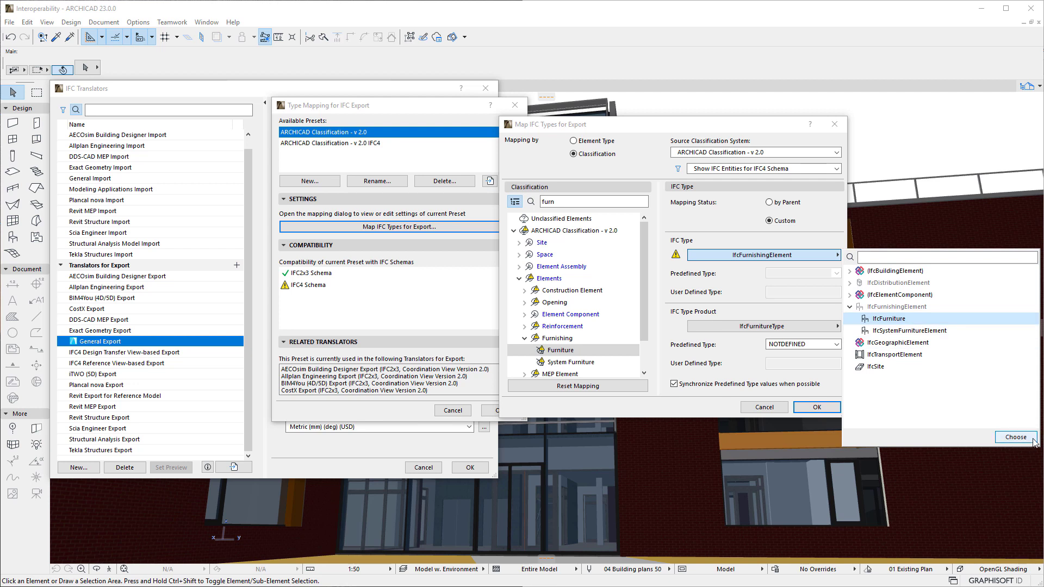
{"action": "left_click", "coordinate": [1015, 437]}
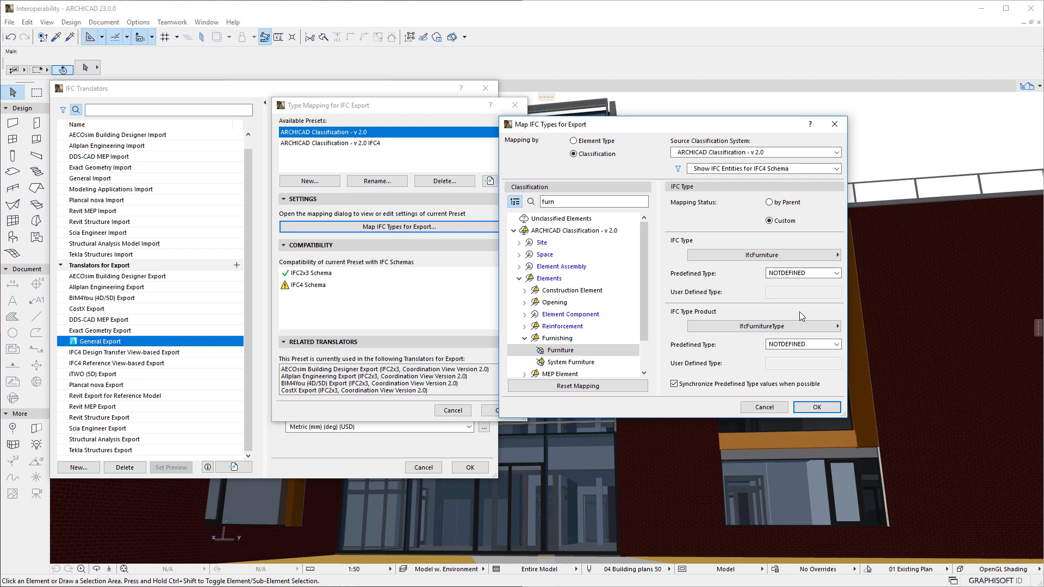
Show all IFC entities and verify Furniture still uses IfcFurniture
{"action": "left_click", "coordinate": [836, 168]}
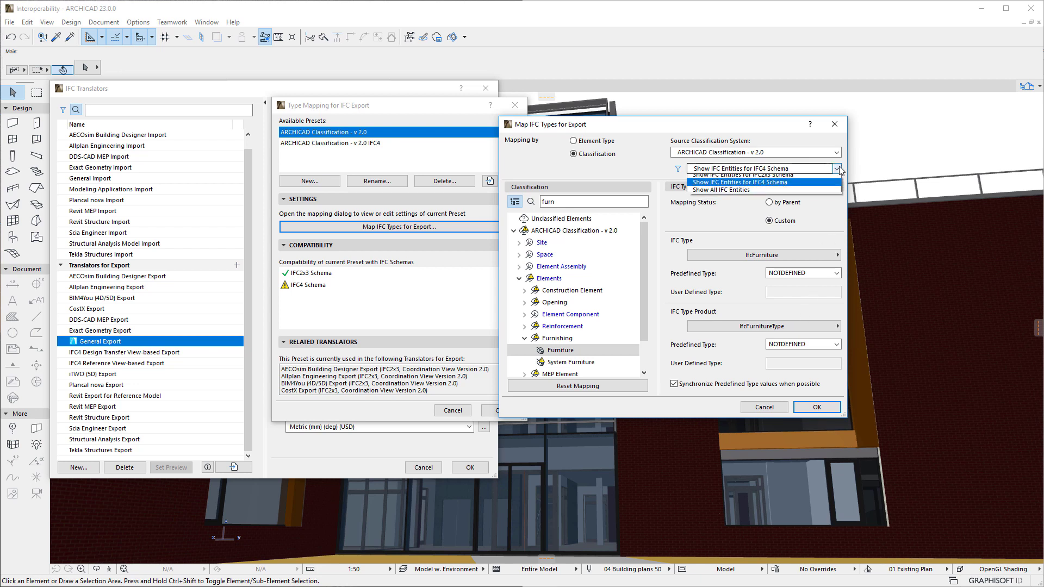
{"action": "left_click", "coordinate": [829, 193]}
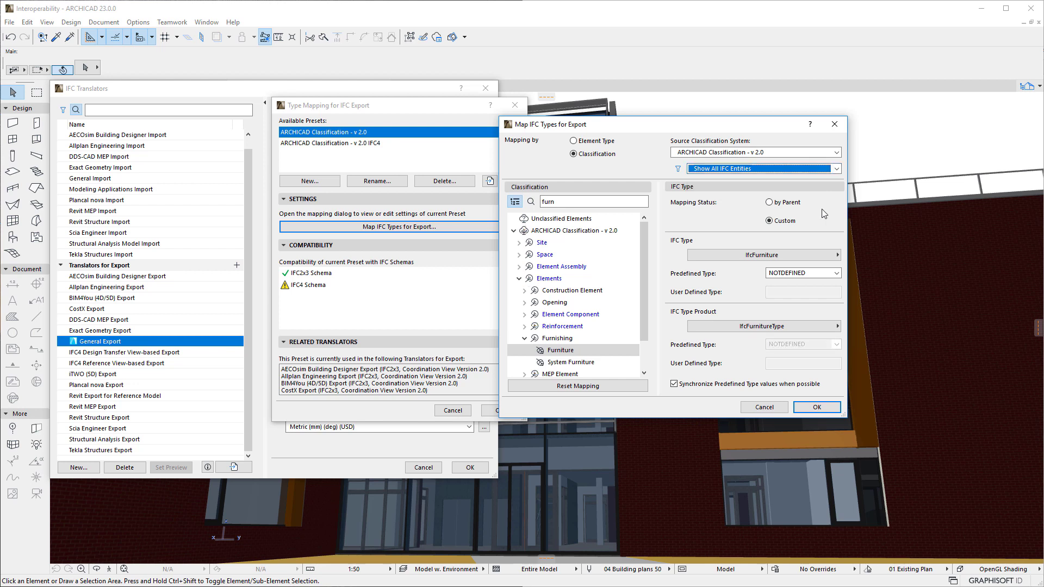
{"action": "left_click", "coordinate": [818, 254]}
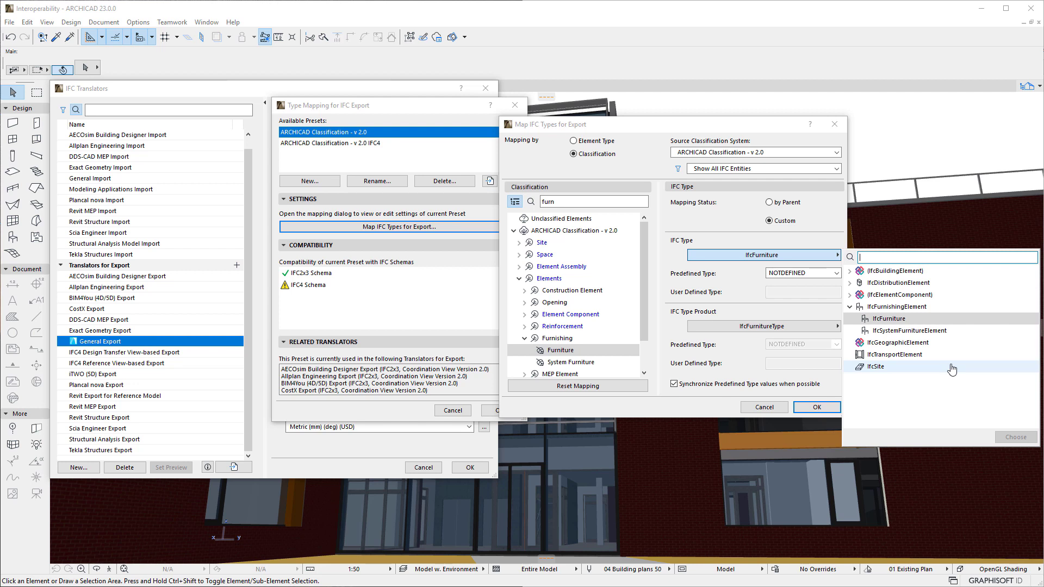
{"action": "left_click", "coordinate": [955, 321]}
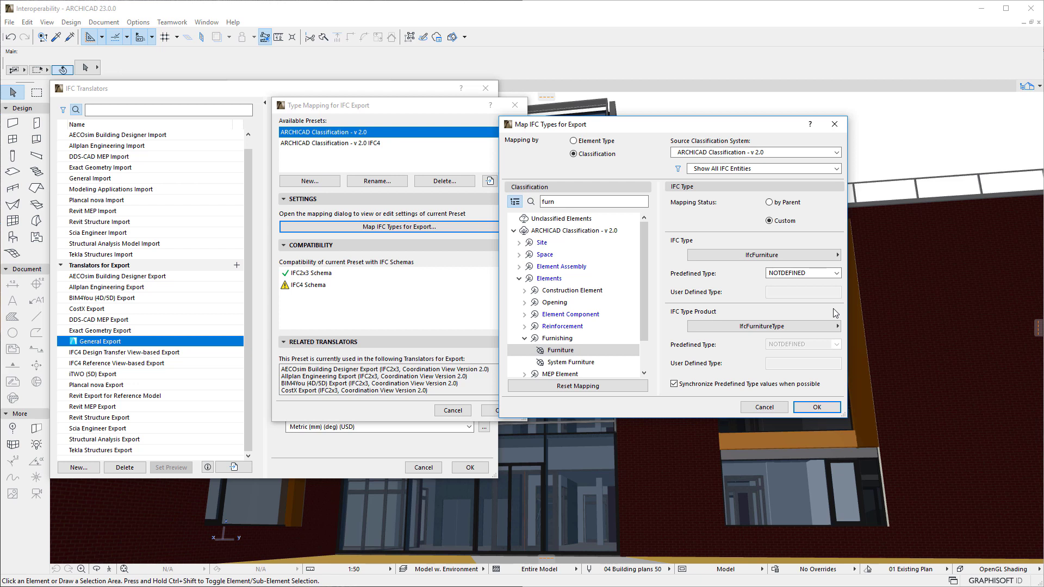
Filter to IFC2x3 entities, where IfcFurniture is flagged, and pick IfcFurnishingElement instead
{"action": "left_click", "coordinate": [836, 169]}
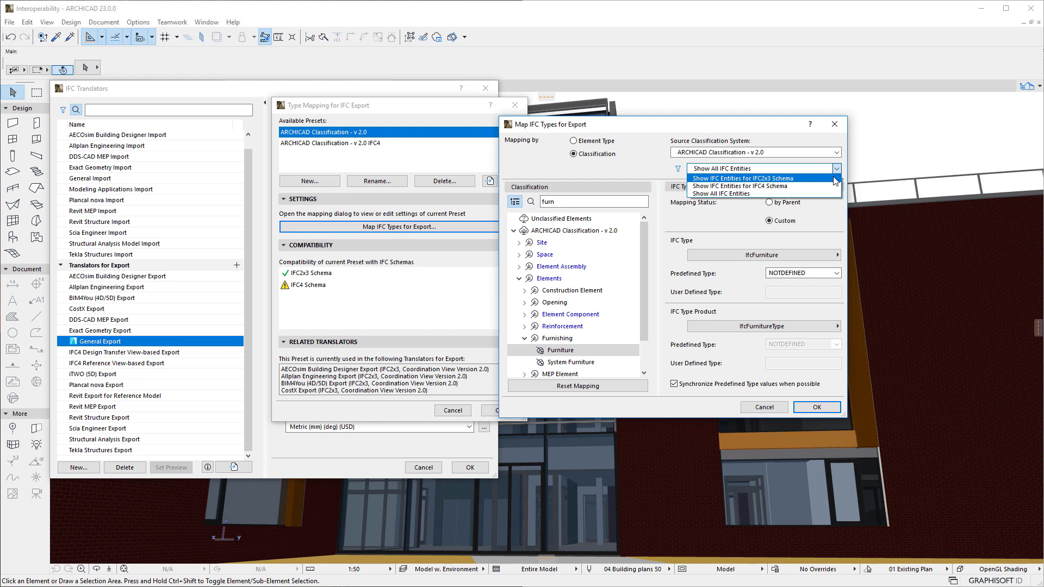
{"action": "left_click", "coordinate": [835, 179]}
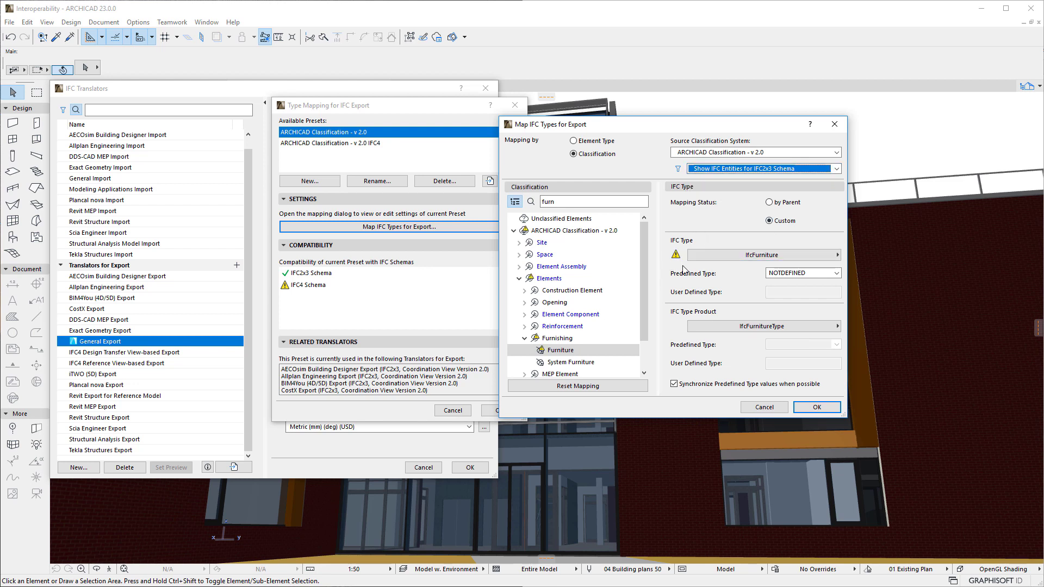
{"action": "left_click", "coordinate": [789, 255]}
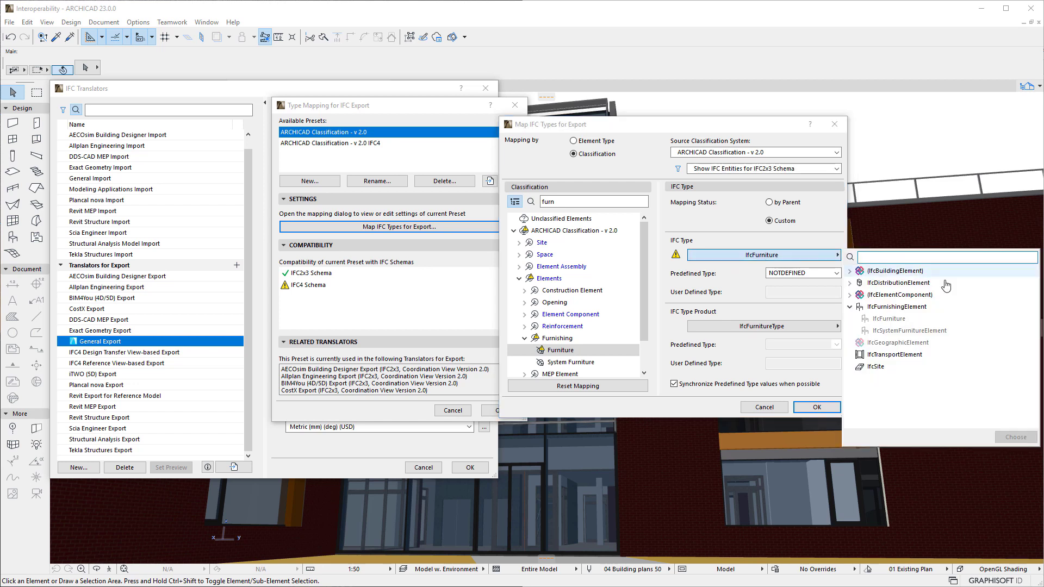
{"action": "left_click", "coordinate": [939, 308]}
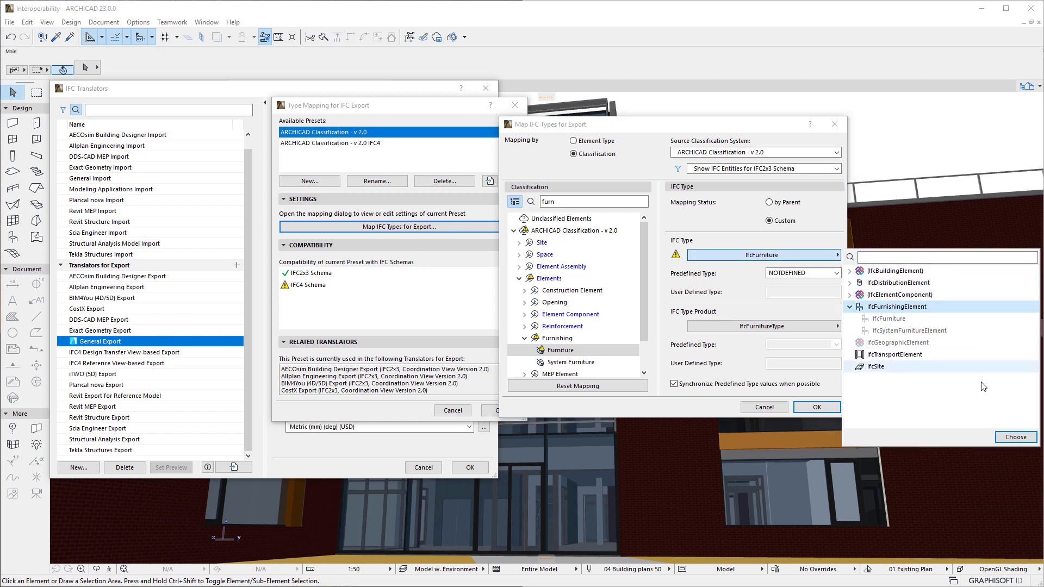
Confirm IfcFurnishingElement as the Furniture mapping's IFC type
{"action": "left_click", "coordinate": [1028, 438]}
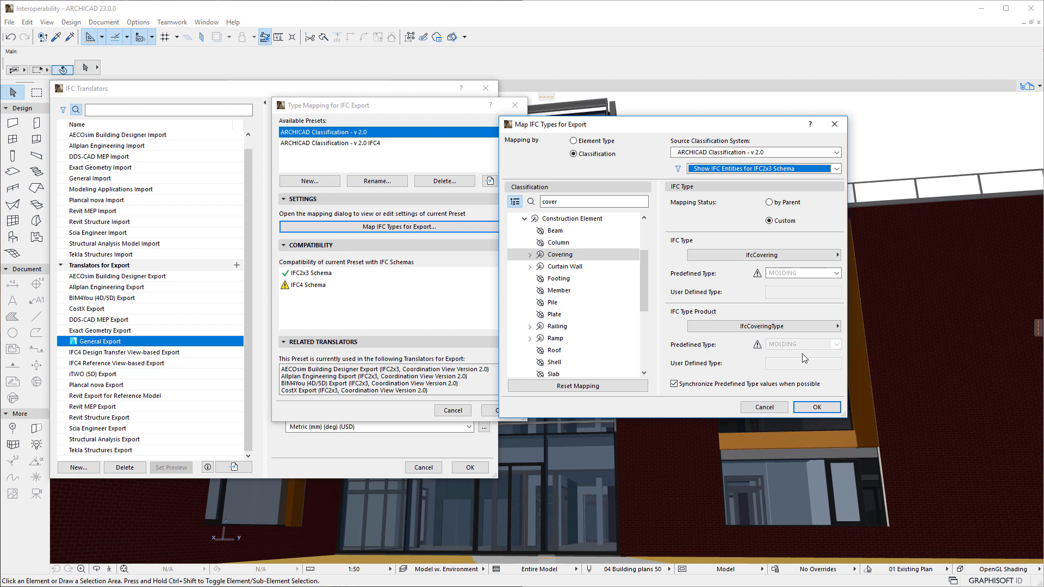
Show all IFC entities and review Covering's IfcCovering mapping, keeping the MOLDING predefined type
{"action": "left_click", "coordinate": [839, 168]}
{"action": "left_click", "coordinate": [823, 194]}
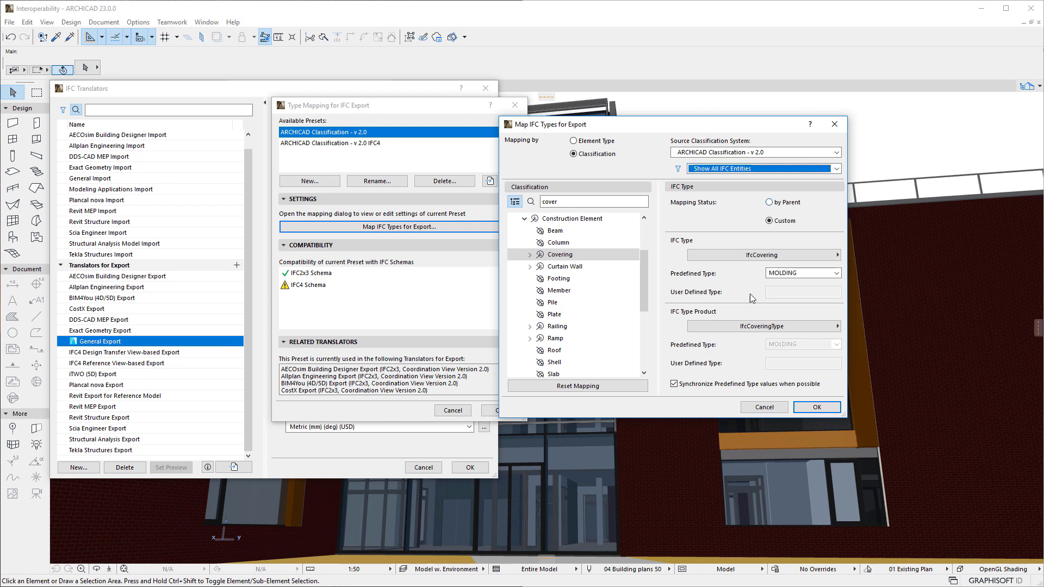
{"action": "left_click", "coordinate": [603, 257]}
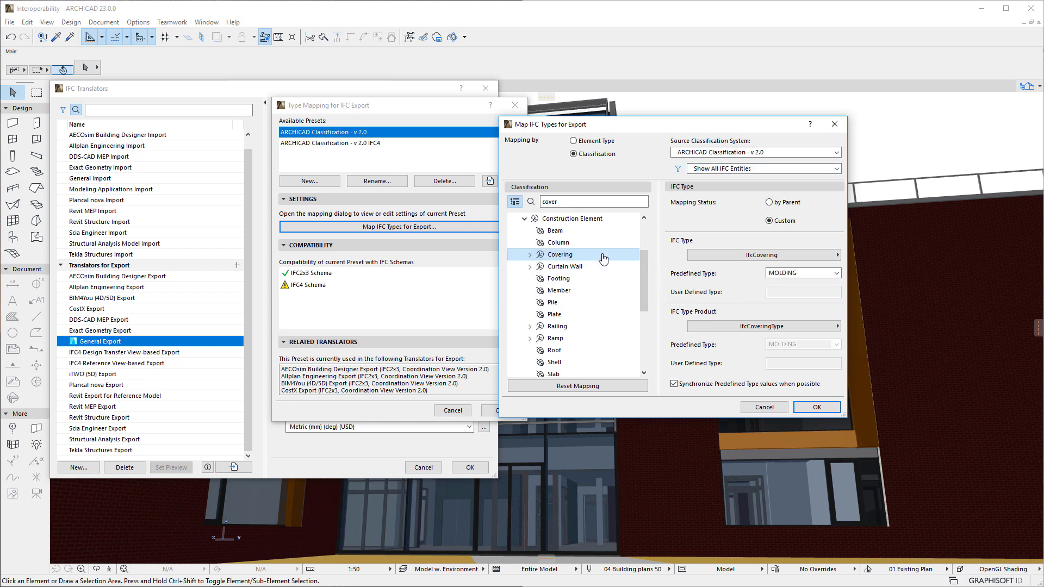
{"action": "left_click", "coordinate": [800, 255]}
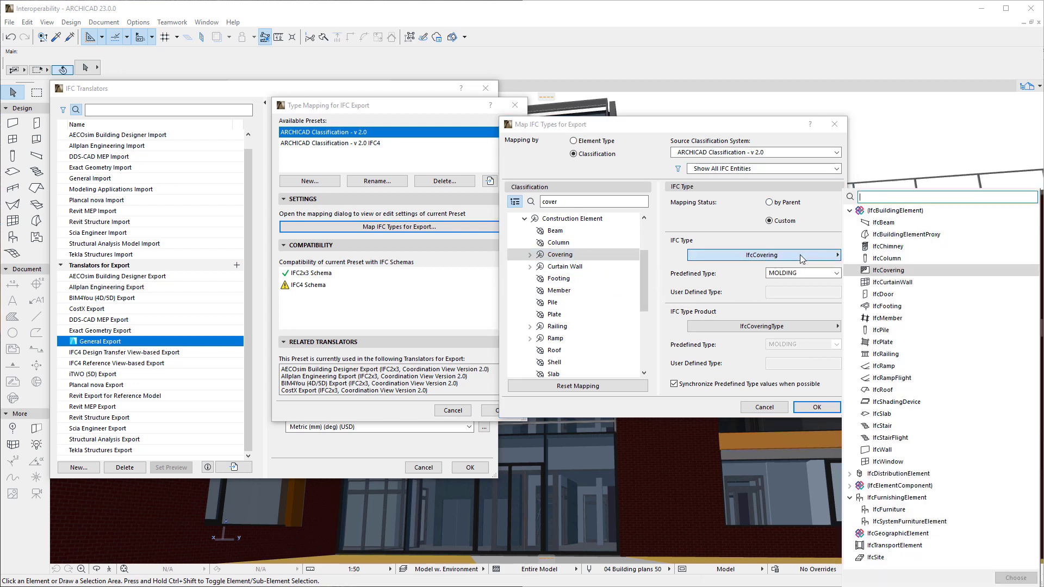
{"action": "left_click", "coordinate": [930, 269]}
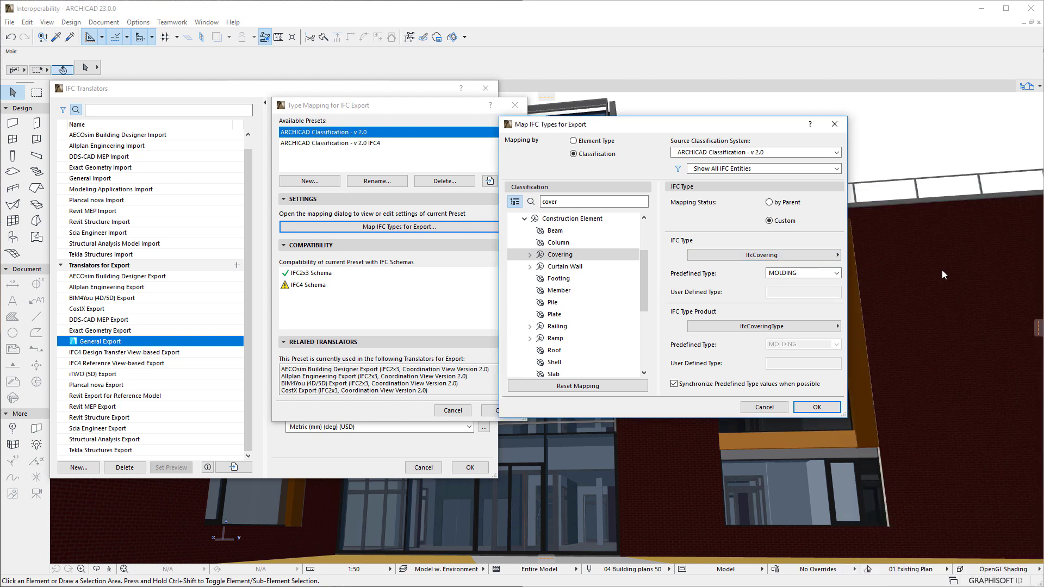
{"action": "left_click", "coordinate": [837, 273]}
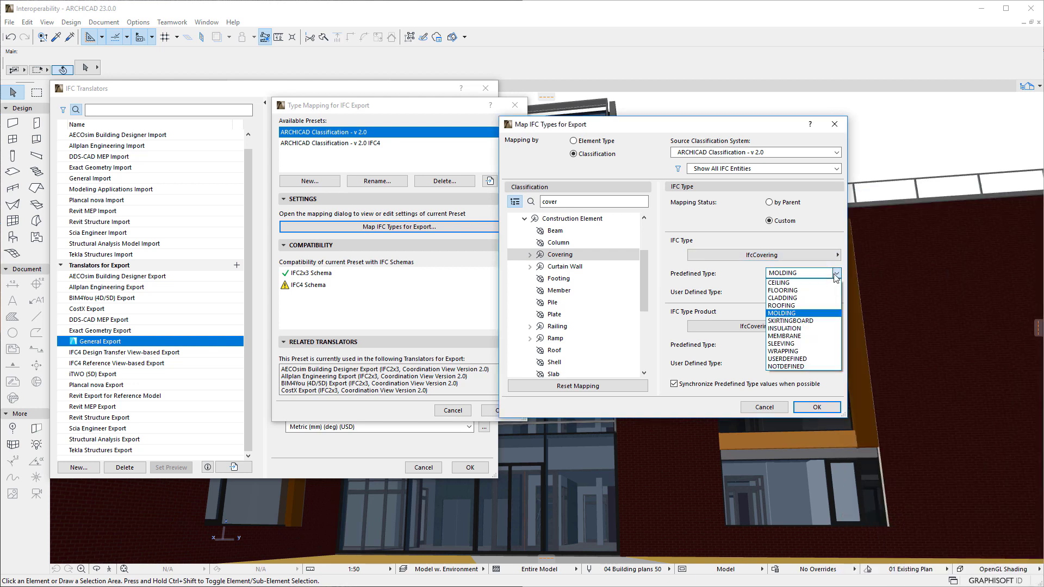
{"action": "left_click", "coordinate": [835, 313]}
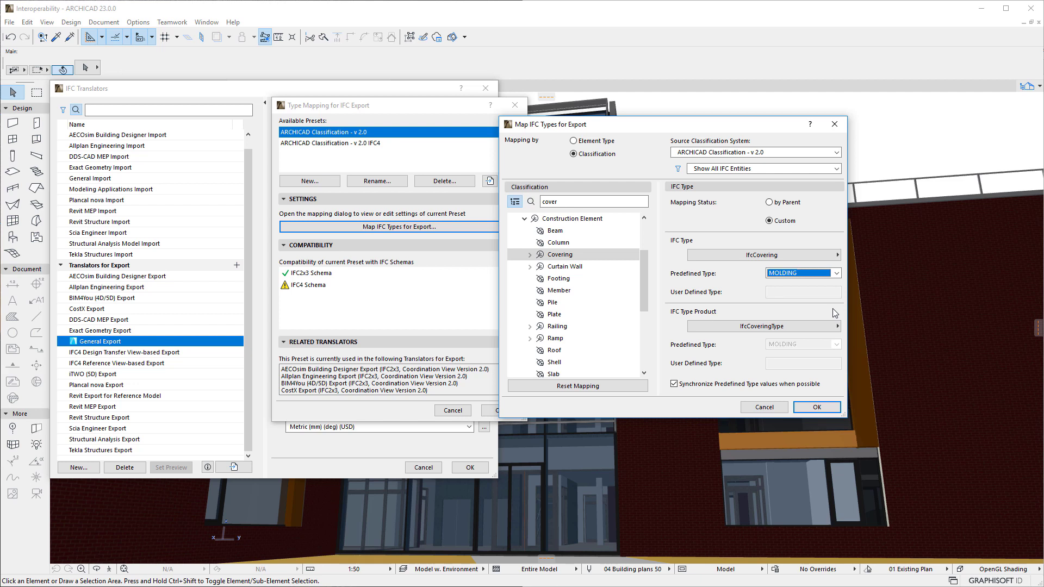
{"action": "left_click", "coordinate": [837, 169]}
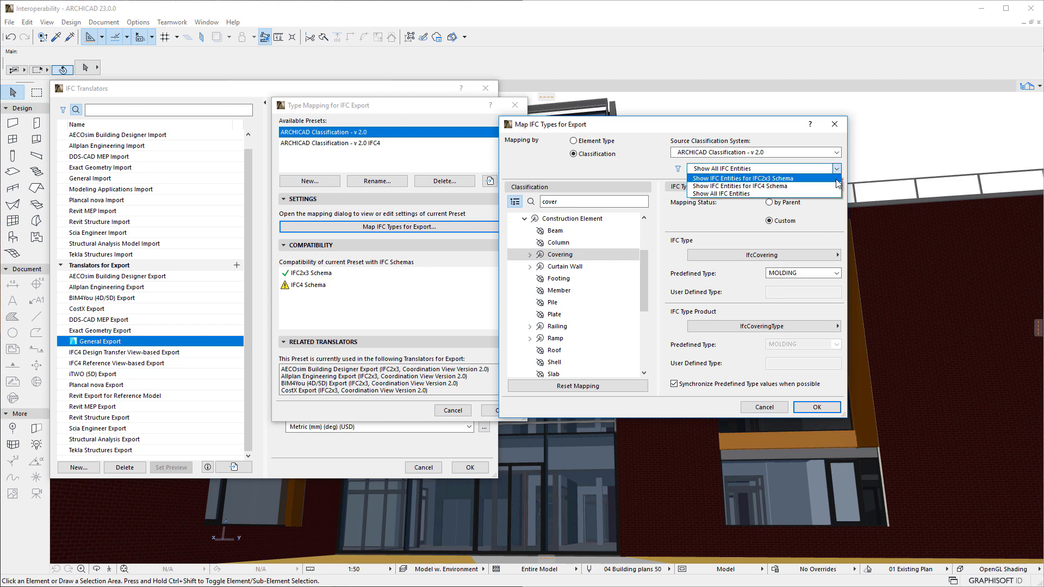
Filter to IFC2x3 entities and change Covering's predefined type to NOTDEFINED
{"action": "left_click", "coordinate": [836, 179]}
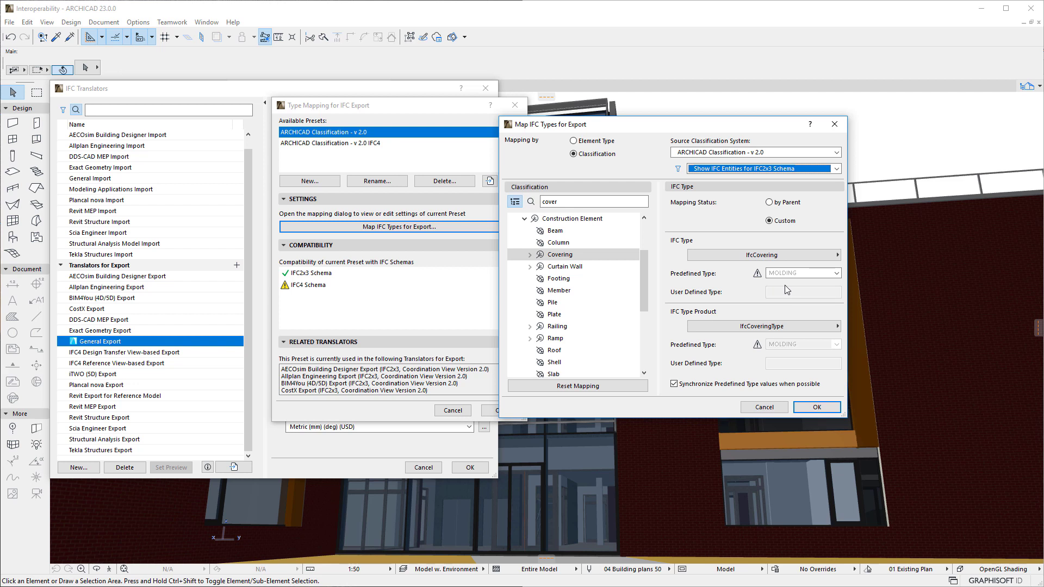
{"action": "left_click", "coordinate": [837, 273]}
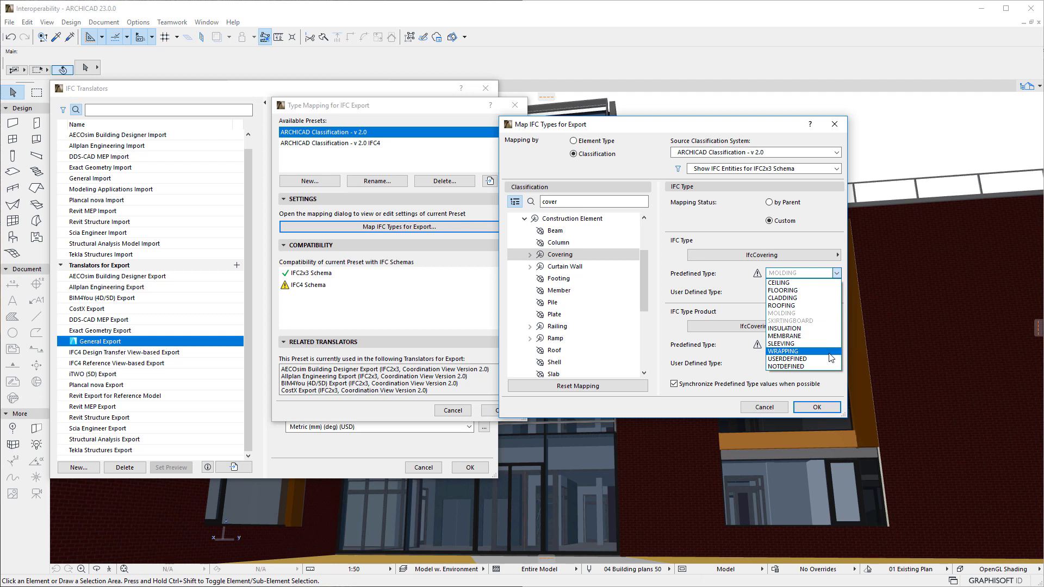
{"action": "left_click", "coordinate": [835, 368]}
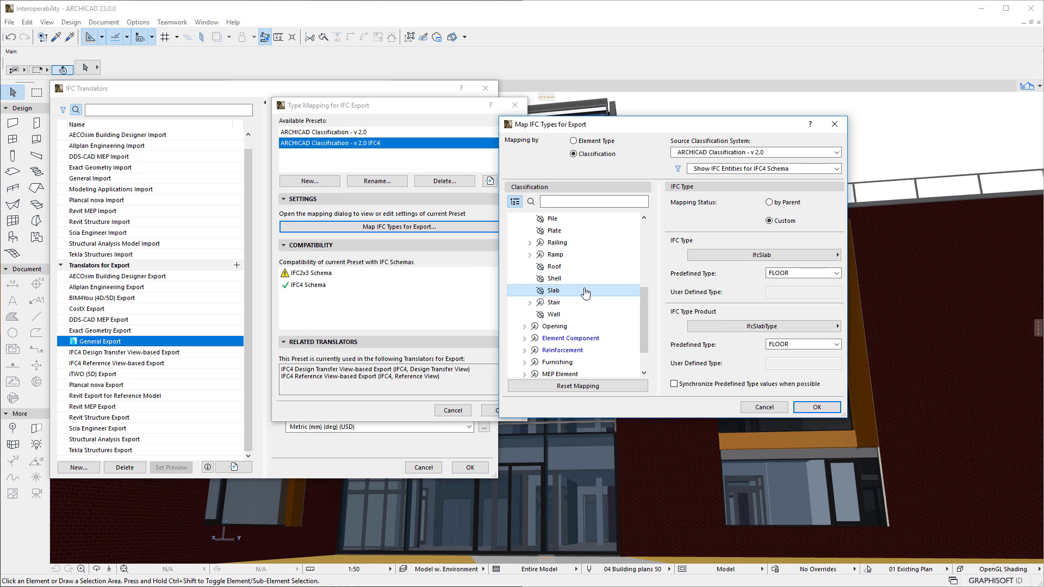
Set Slab's predefined type to USERDEFINED named 'FLAT ROOF', synchronized with IfcSlabType
{"action": "left_click", "coordinate": [836, 273]}
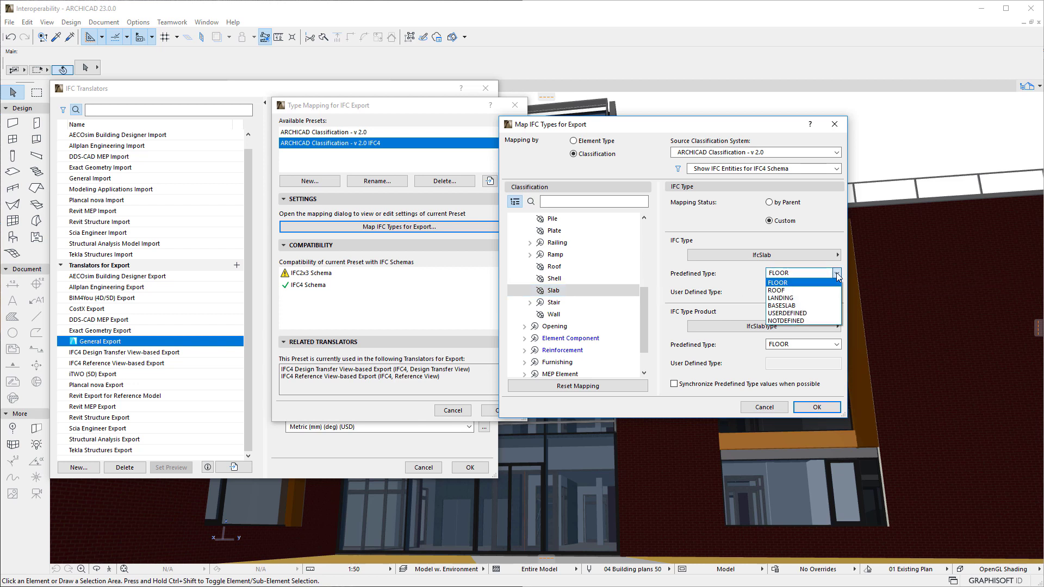
{"action": "left_click", "coordinate": [832, 313]}
{"action": "left_click", "coordinate": [783, 292]}
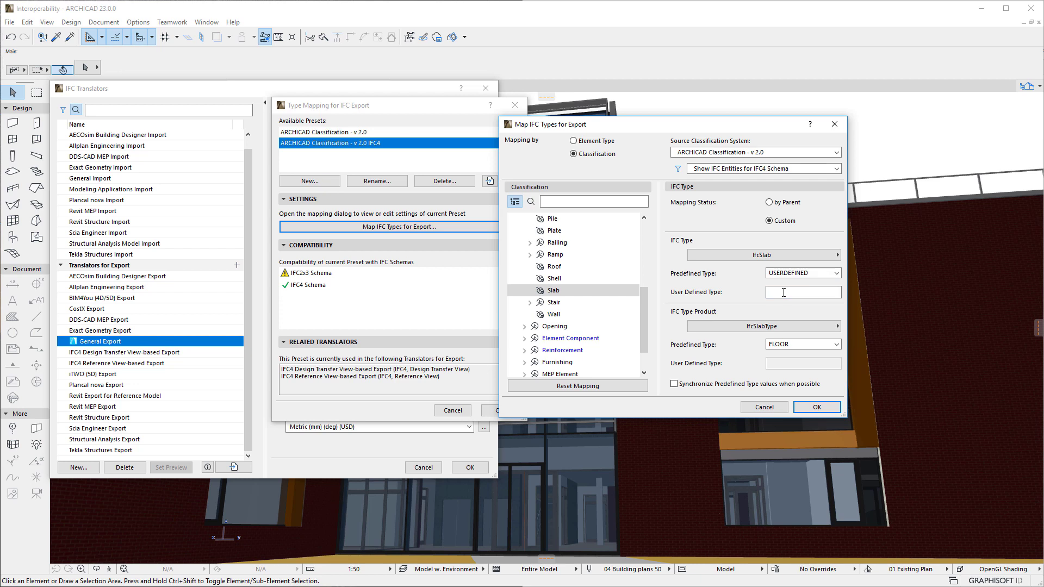
{"action": "type", "text": "FLAT ROOF"}
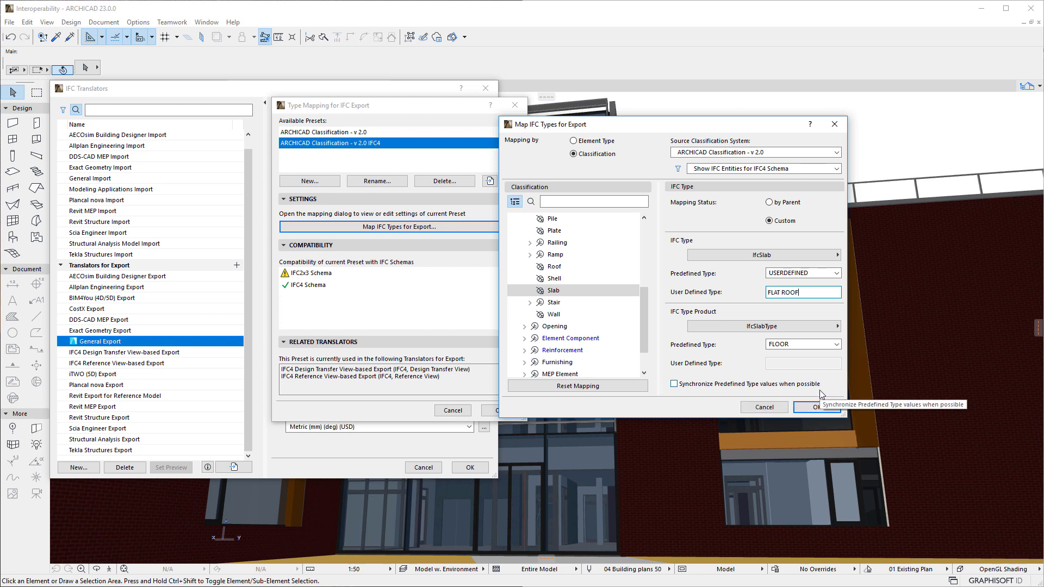
{"action": "left_click", "coordinate": [674, 385]}
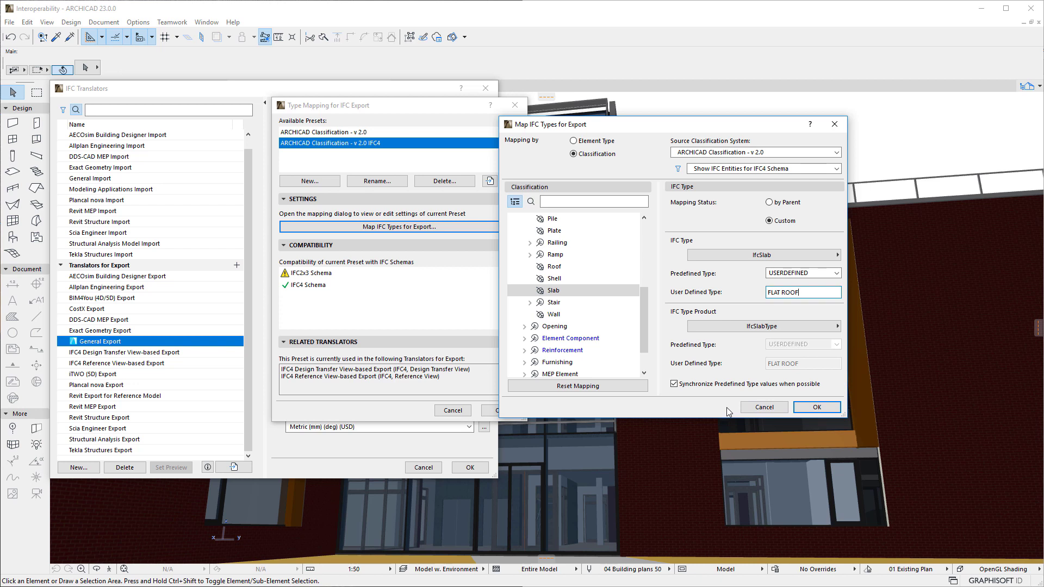
Discard the IFC type mapping and open Map IFC Properties for Export for Standard IFC2x3 Properties
{"action": "left_click", "coordinate": [768, 407]}
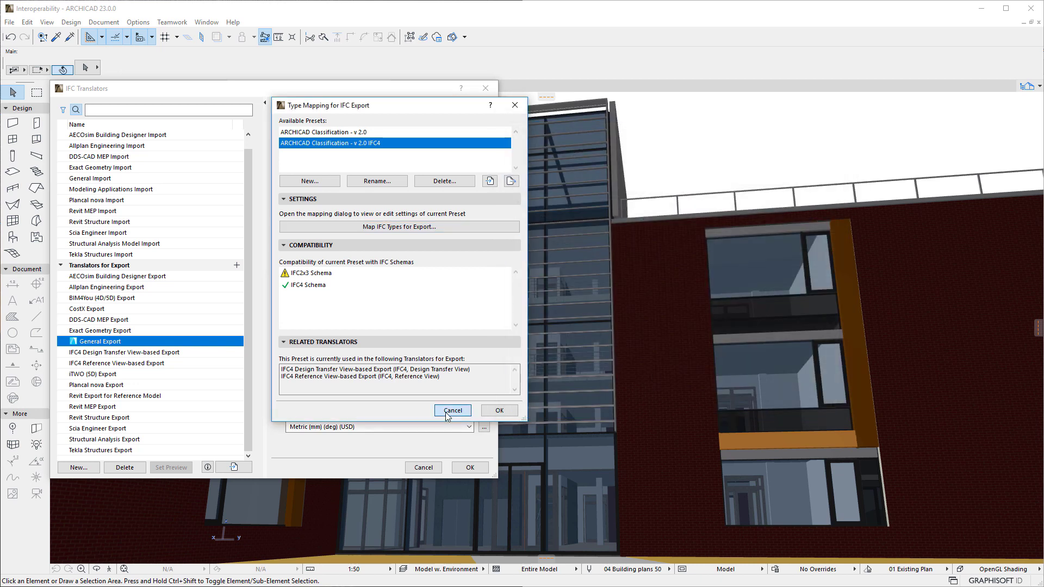
{"action": "left_click", "coordinate": [447, 413]}
{"action": "left_click", "coordinate": [484, 371]}
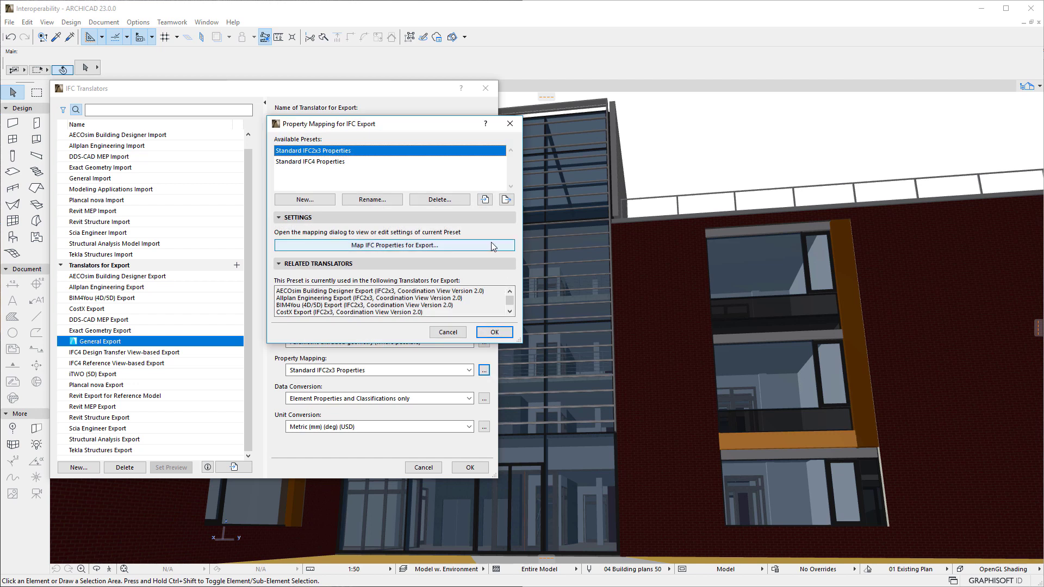
{"action": "left_click", "coordinate": [491, 245]}
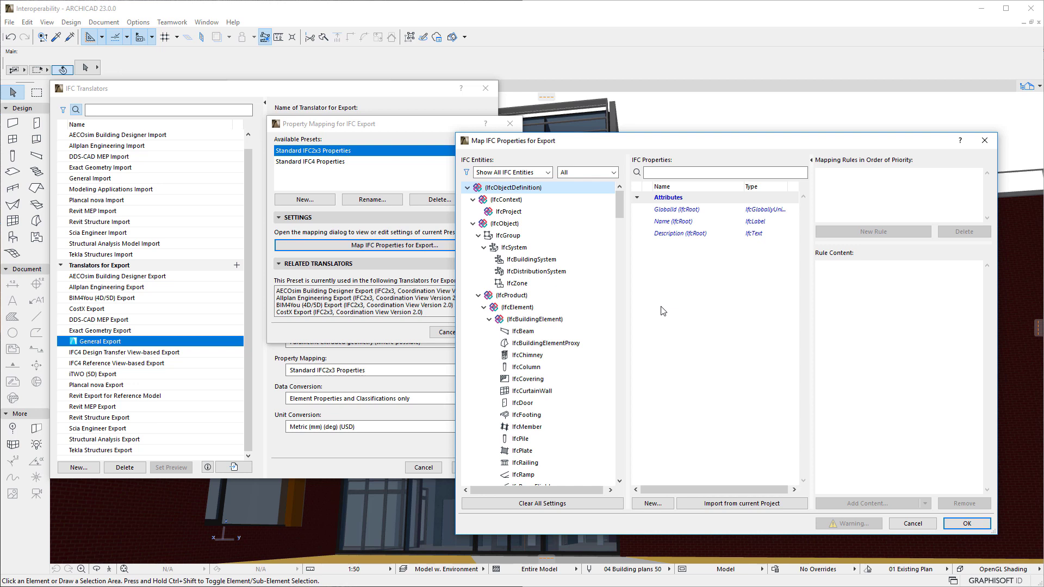
Filter the IFC Entities tree by the IFC2x3 schema
{"action": "left_click", "coordinate": [550, 173]}
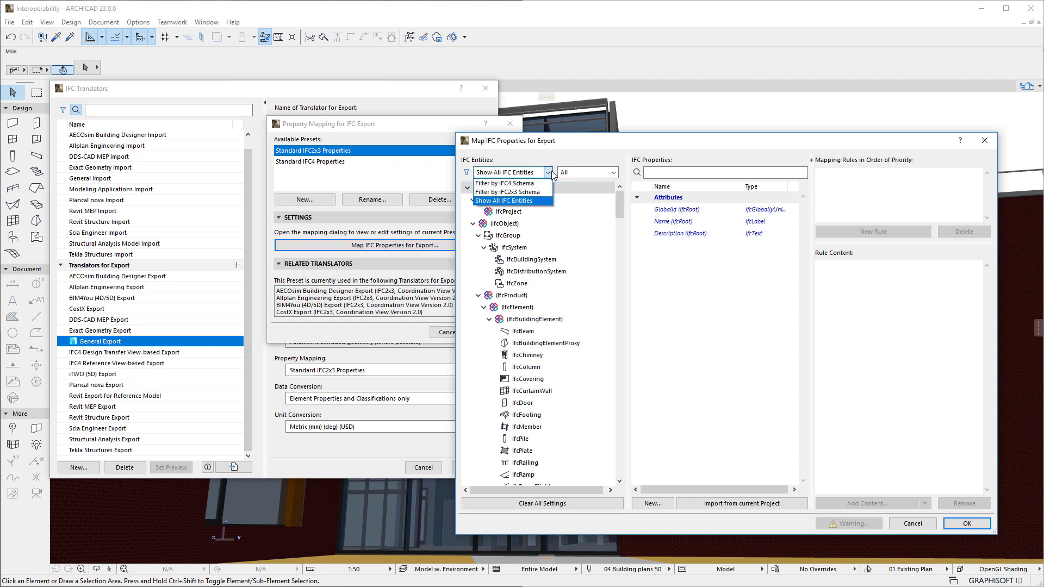
{"action": "left_click", "coordinate": [546, 201]}
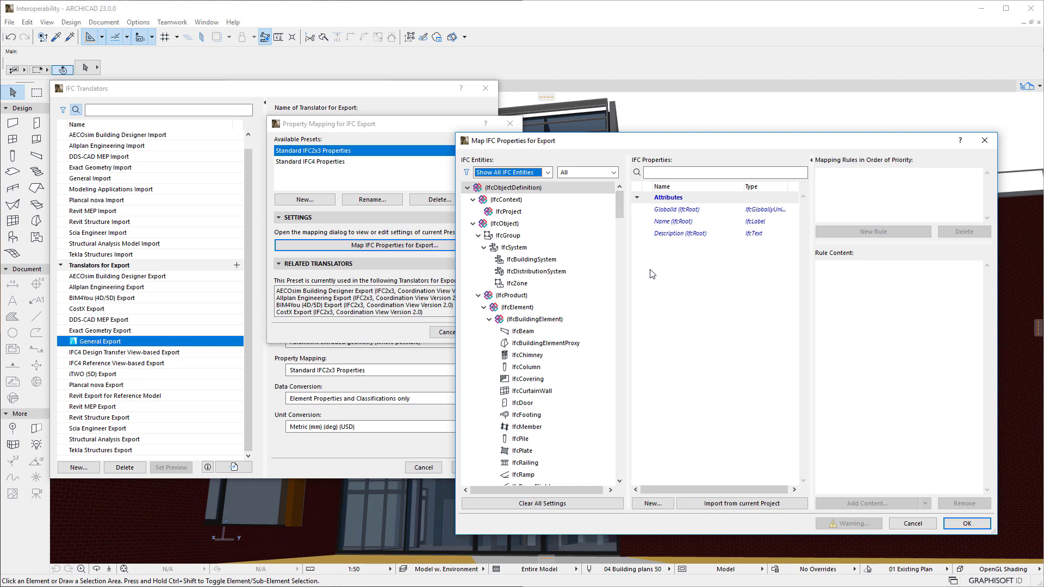
{"action": "left_click", "coordinate": [548, 172]}
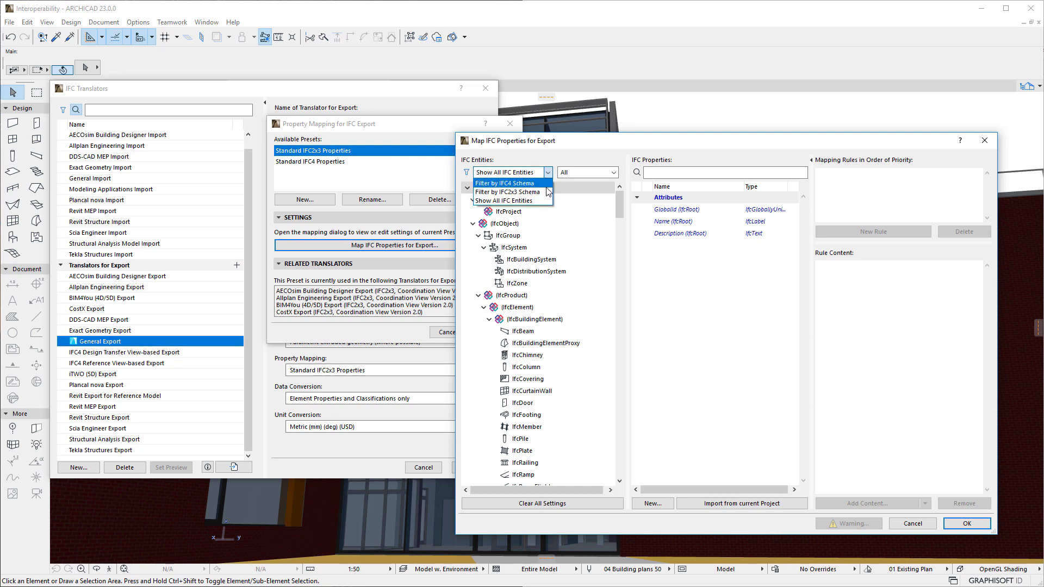
{"action": "left_click", "coordinate": [546, 192]}
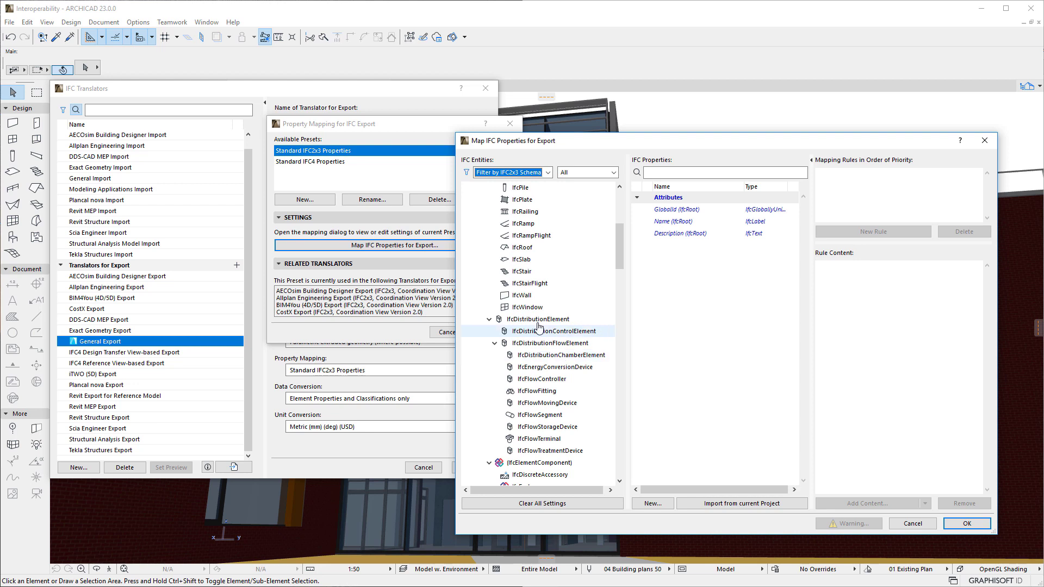
Collapse IfcDistributionElement and IfcElementComponent, then review IfcFurnishingElement's properties
{"action": "left_click", "coordinate": [489, 321]}
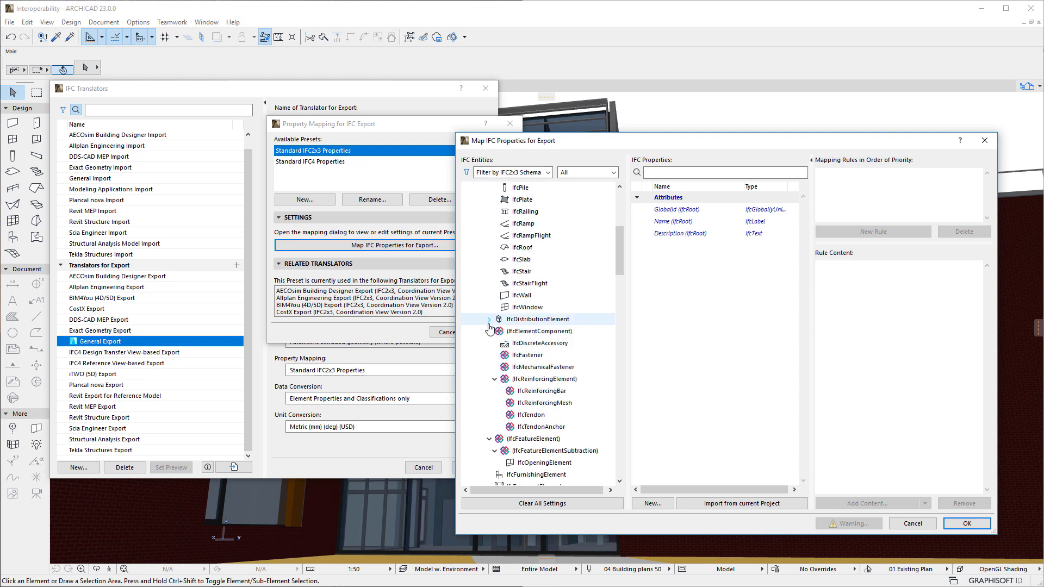
{"action": "left_click", "coordinate": [489, 332]}
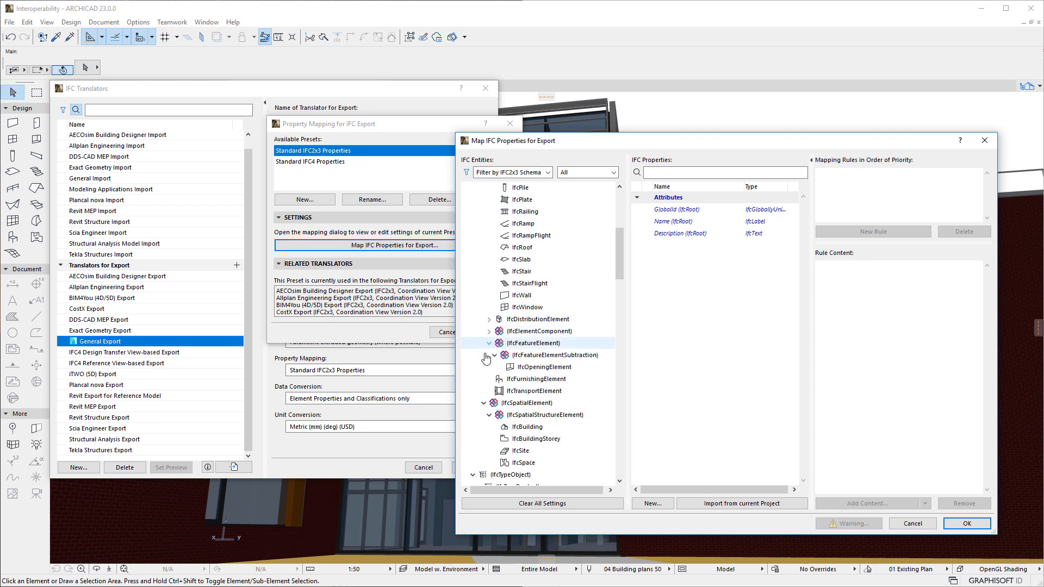
{"action": "left_click", "coordinate": [569, 380]}
{"action": "scroll", "coordinate": [604, 310], "scroll_direction": "down", "scroll_amount": 3}
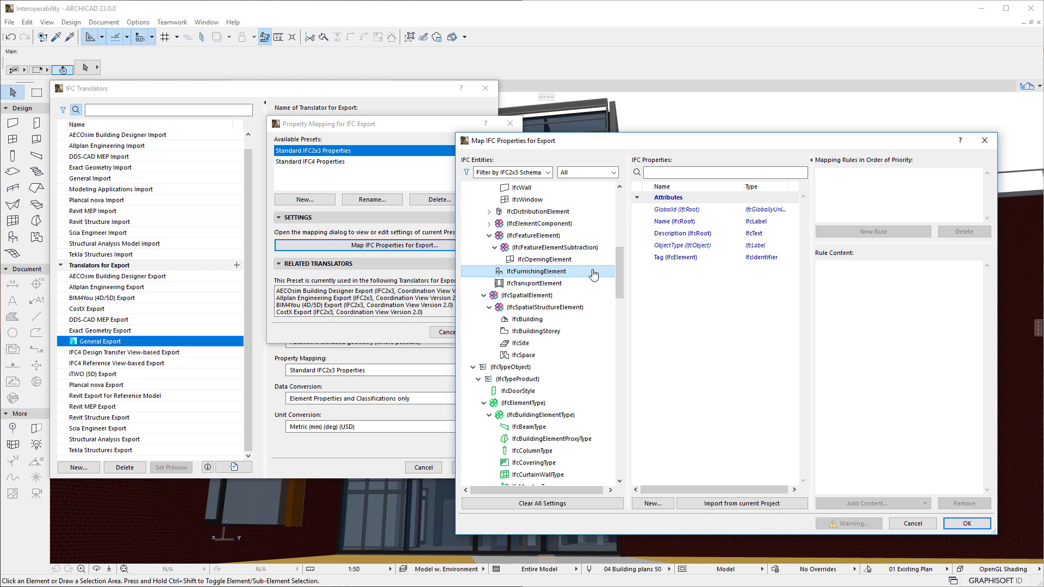
Under the IFC4 schema filter, review IfcFurniture, IfcSystemFurnitureElement and IfcFurnishingElement properties
{"action": "left_click", "coordinate": [549, 173]}
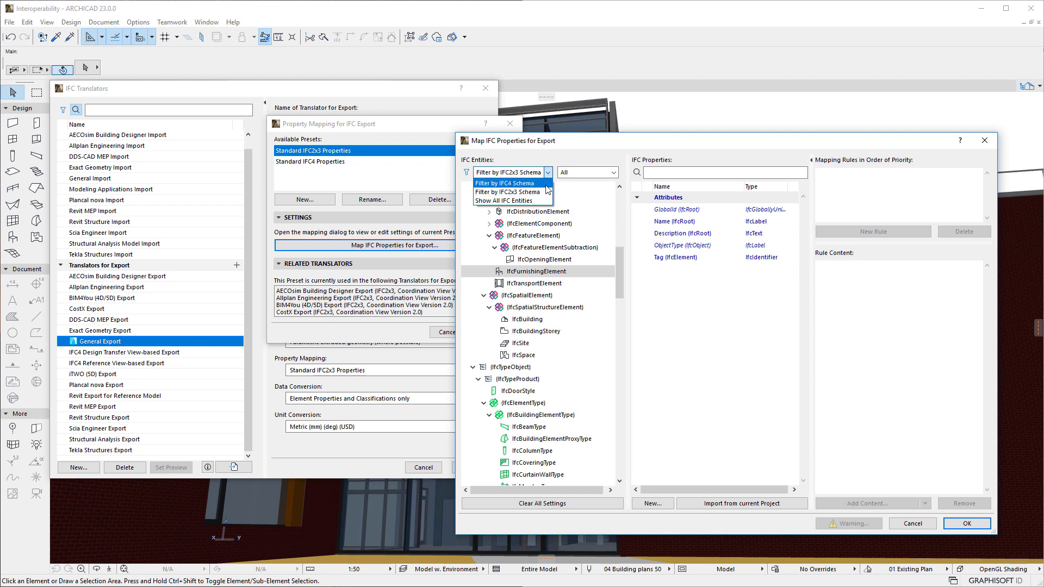
{"action": "left_click", "coordinate": [545, 184]}
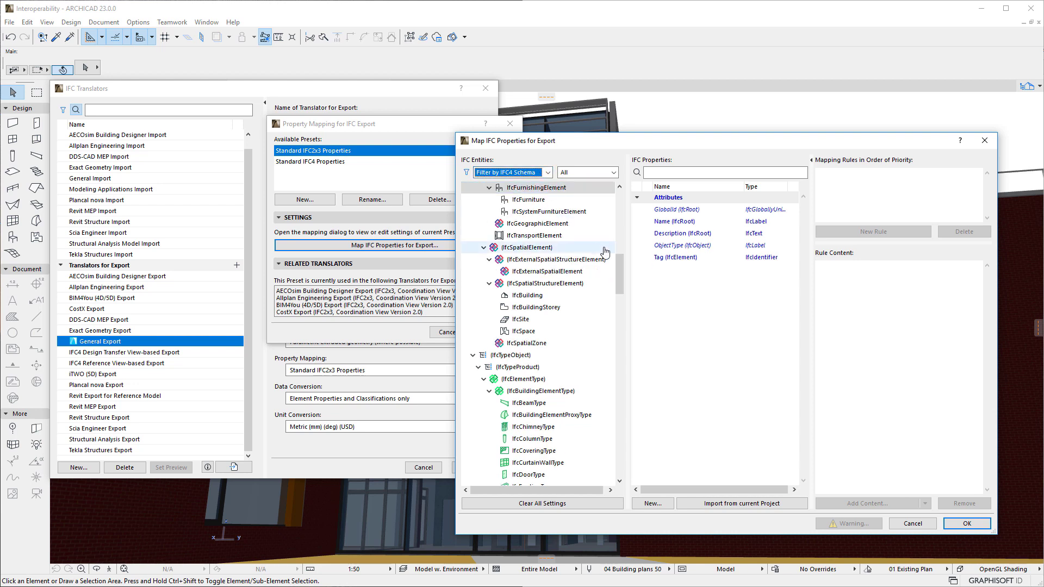
{"action": "scroll", "coordinate": [618, 269], "scroll_direction": "down", "scroll_amount": 2}
{"action": "left_click_drag", "start_coordinate": [619, 270], "coordinate": [617, 262]}
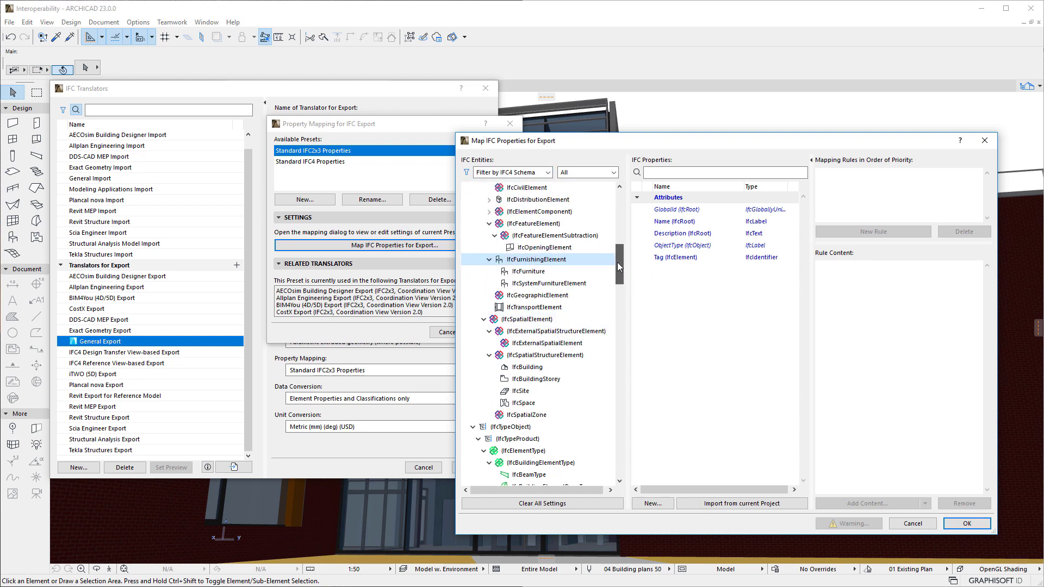
{"action": "left_click", "coordinate": [581, 273]}
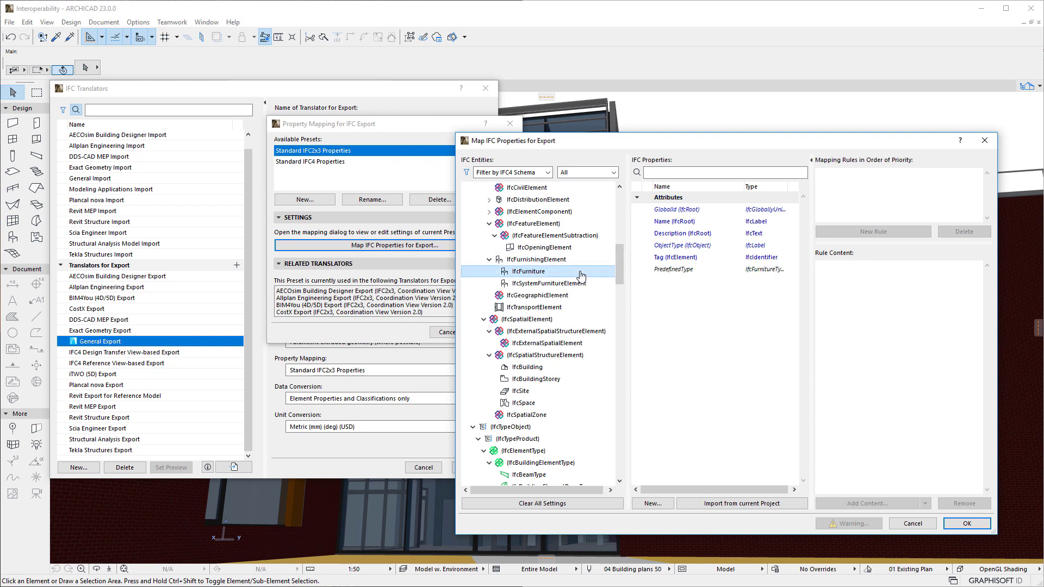
{"action": "left_click", "coordinate": [596, 286]}
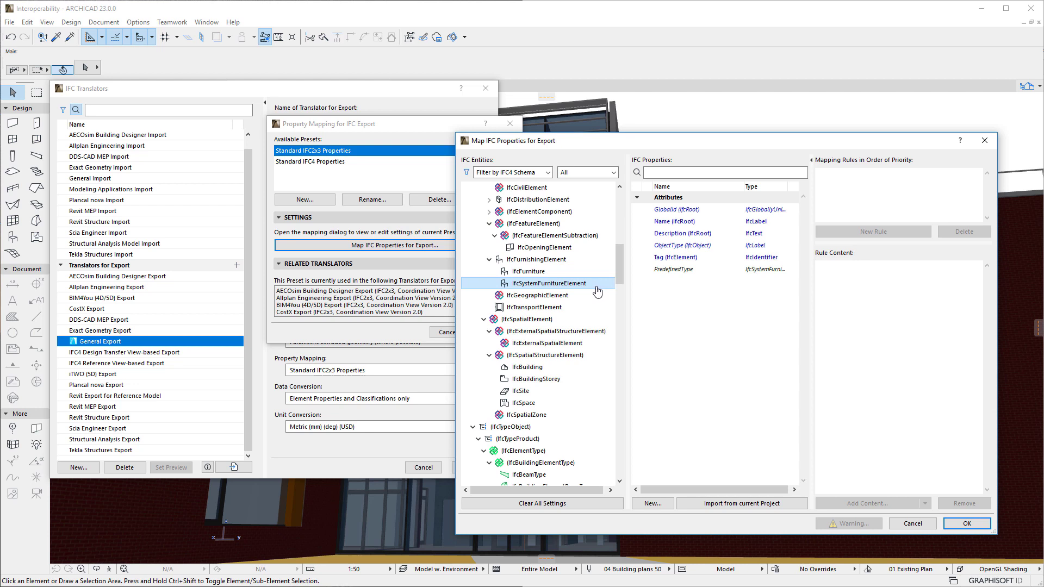
{"action": "left_click", "coordinate": [590, 261]}
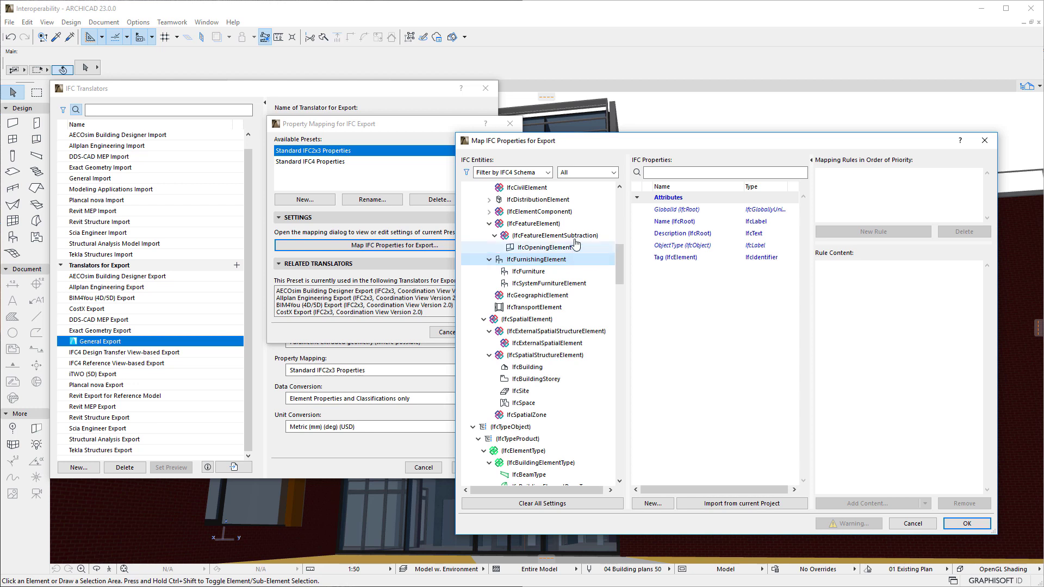
Set the entity filter back to Show All IFC Entities
{"action": "left_click", "coordinate": [548, 173]}
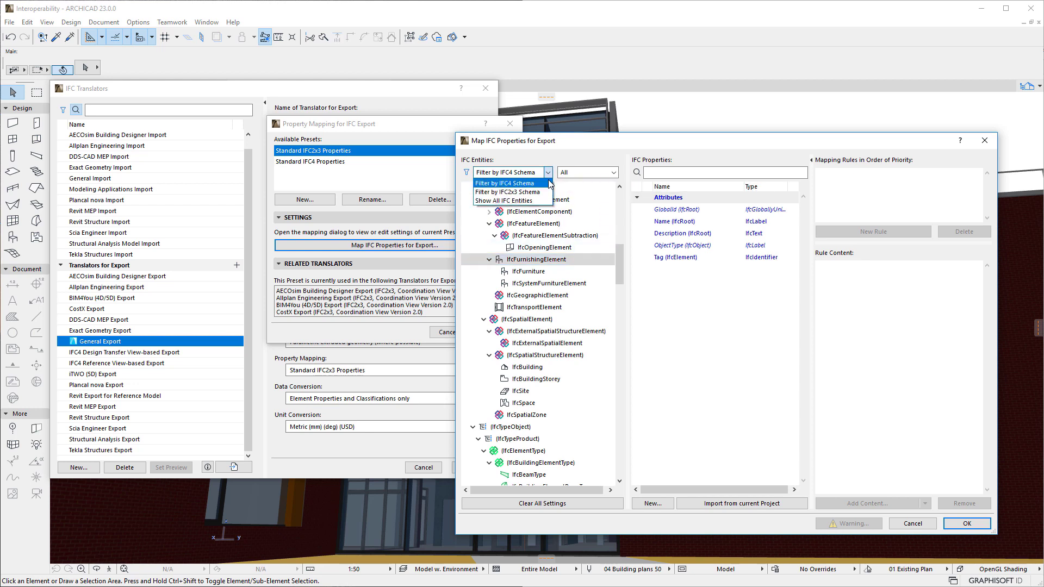
{"action": "left_click", "coordinate": [548, 201]}
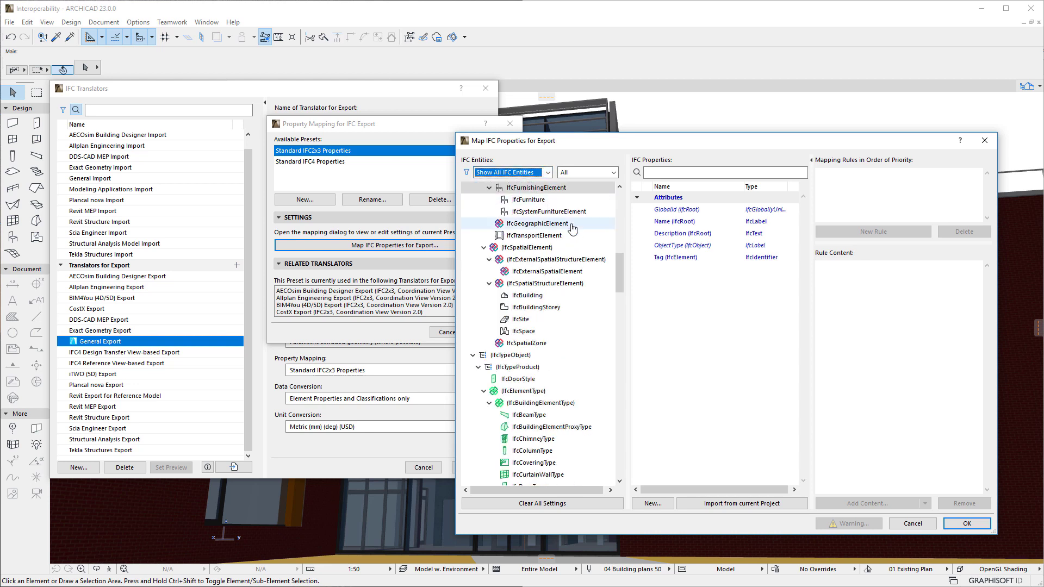
{"action": "scroll", "coordinate": [618, 266], "scroll_direction": "up", "scroll_amount": 7}
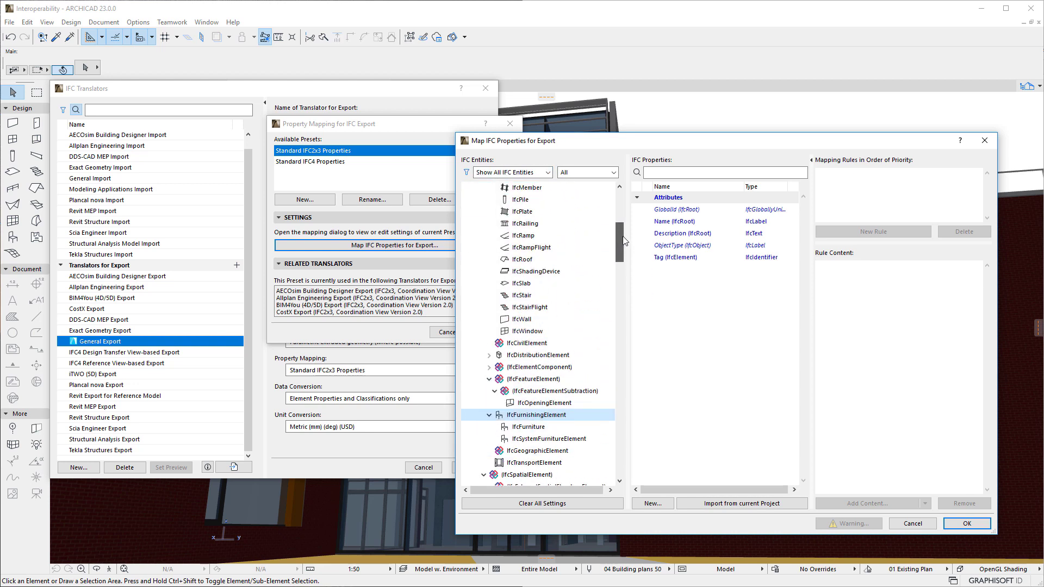